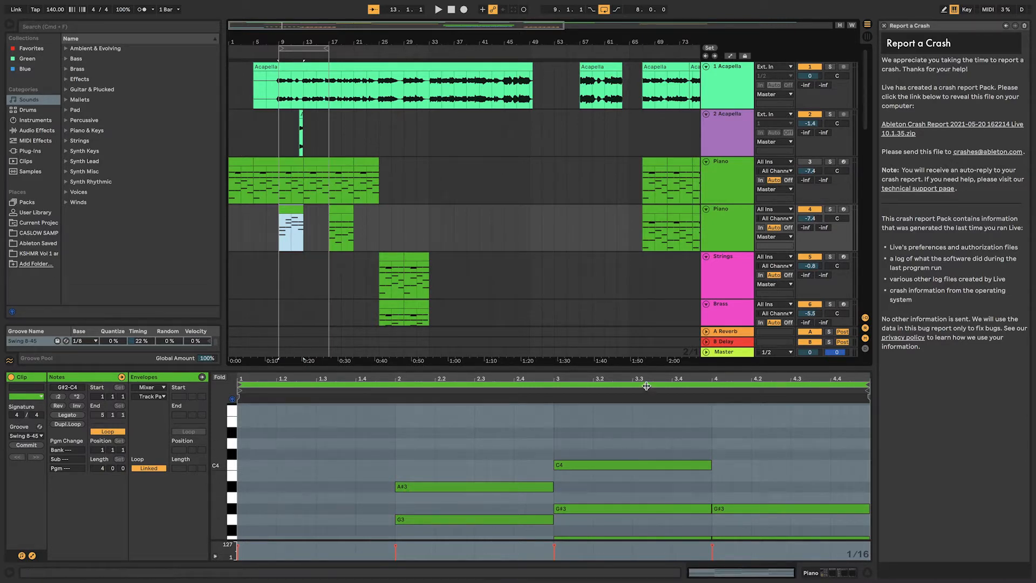
Step: Enlarge the note editor and transpose every note of the bar 9 piano clip up two semitones
drag(646, 368, 636, 228)
key(ctrl+a)
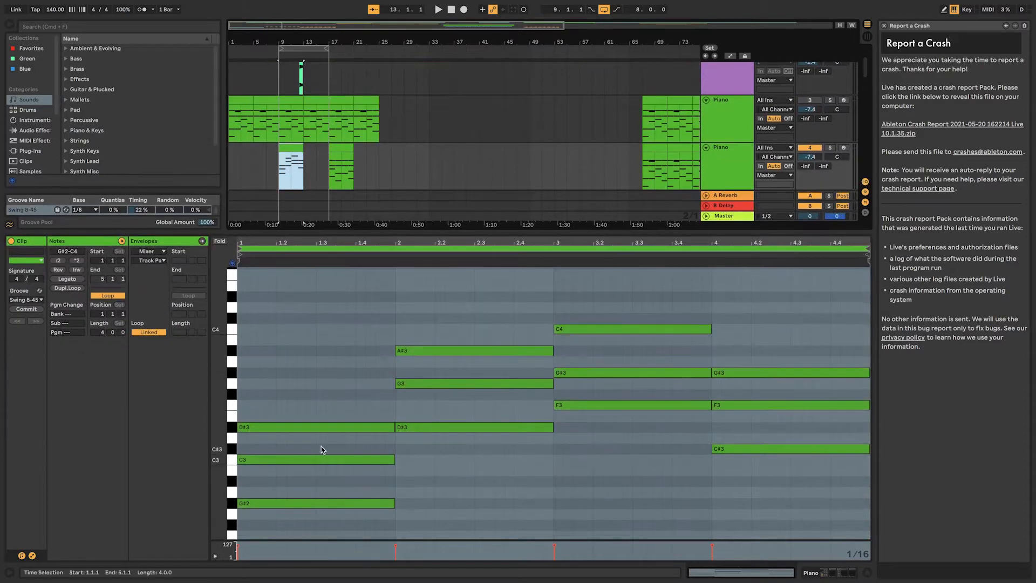
key(Up)
key(Up)
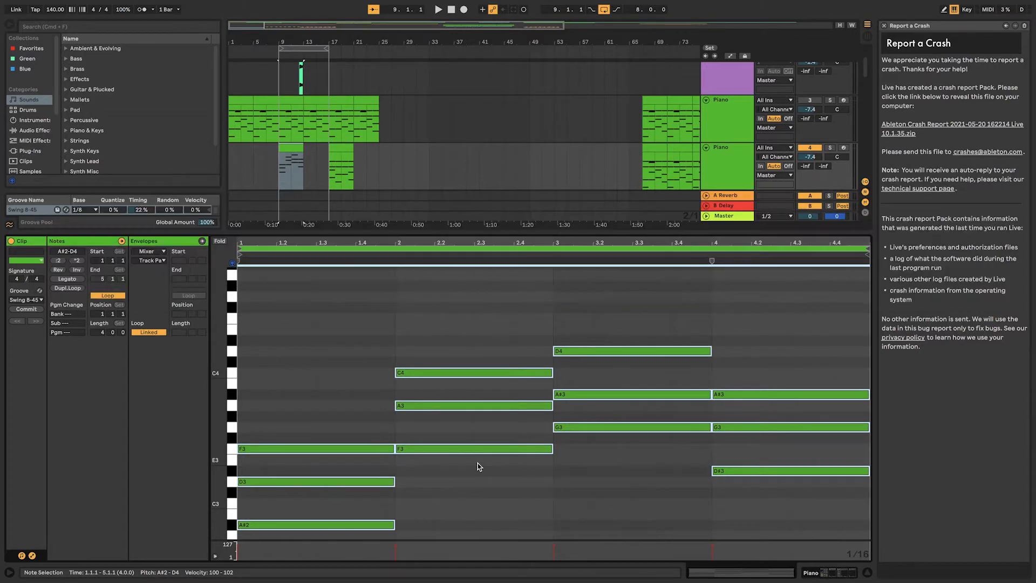
Step: Move all selected notes of the bar 9 piano clip back down two semitones
scroll(378, 447, down, 2)
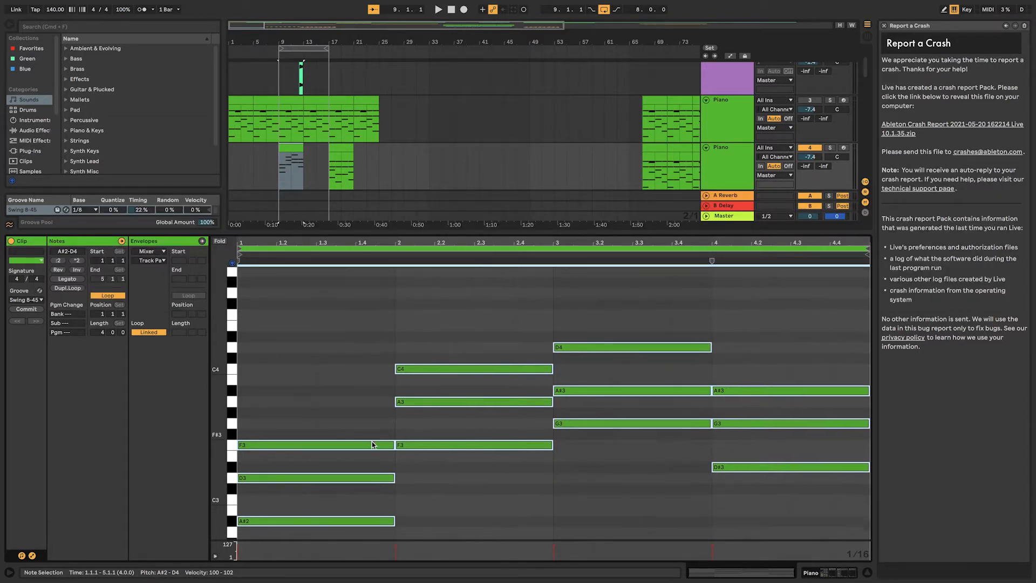
scroll(371, 442, down, 2)
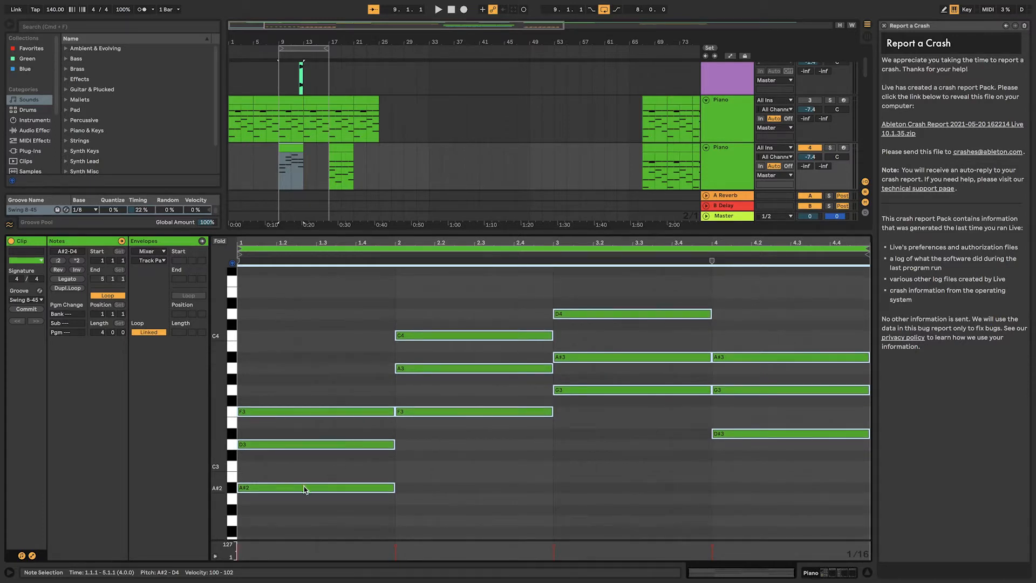
drag(303, 484, 304, 517)
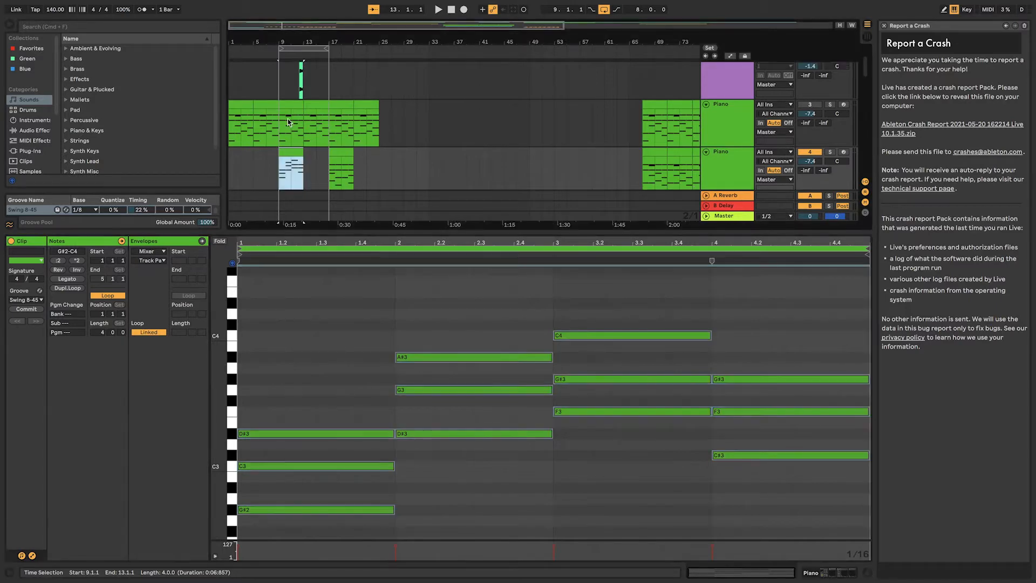
Step: Play the arrangement from bar 9 and look over the drum tracks below the piano tracks
scroll(287, 118, down, 5)
key(space)
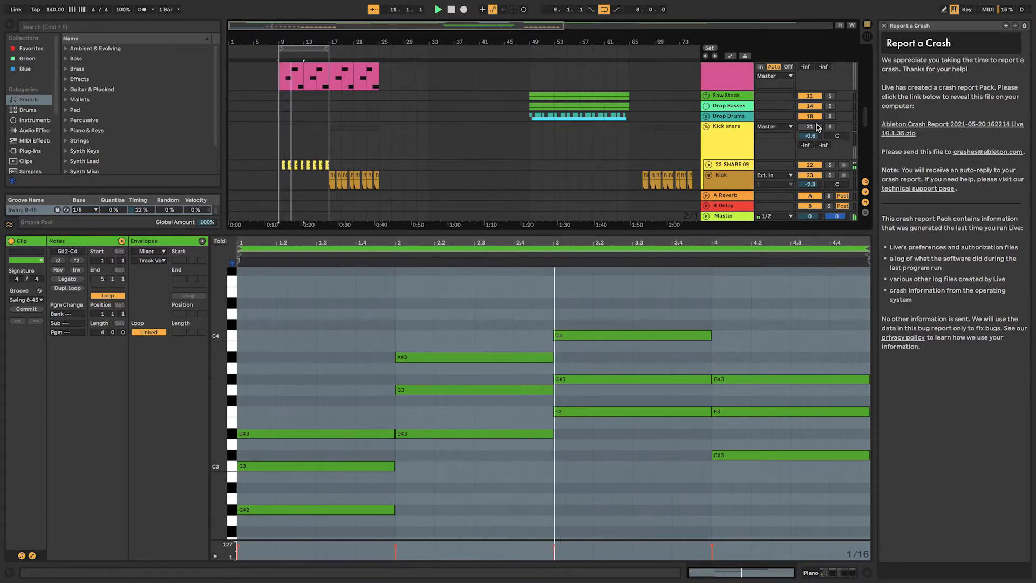
scroll(553, 118, up, 3)
scroll(555, 118, up, 10)
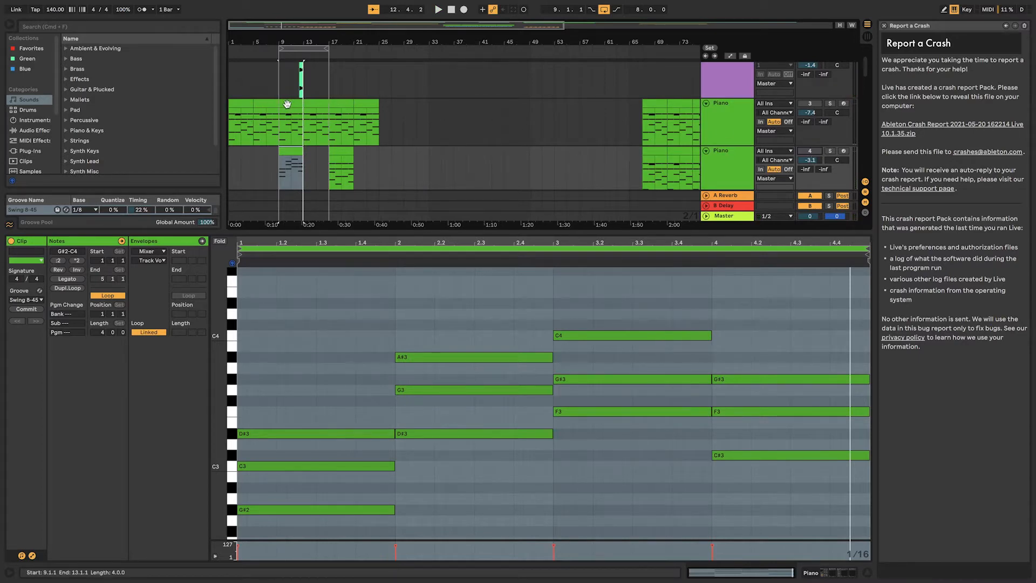
Step: Open the upper Piano track's clip at bar 9 and listen to its chords while viewing the notes
click(293, 103)
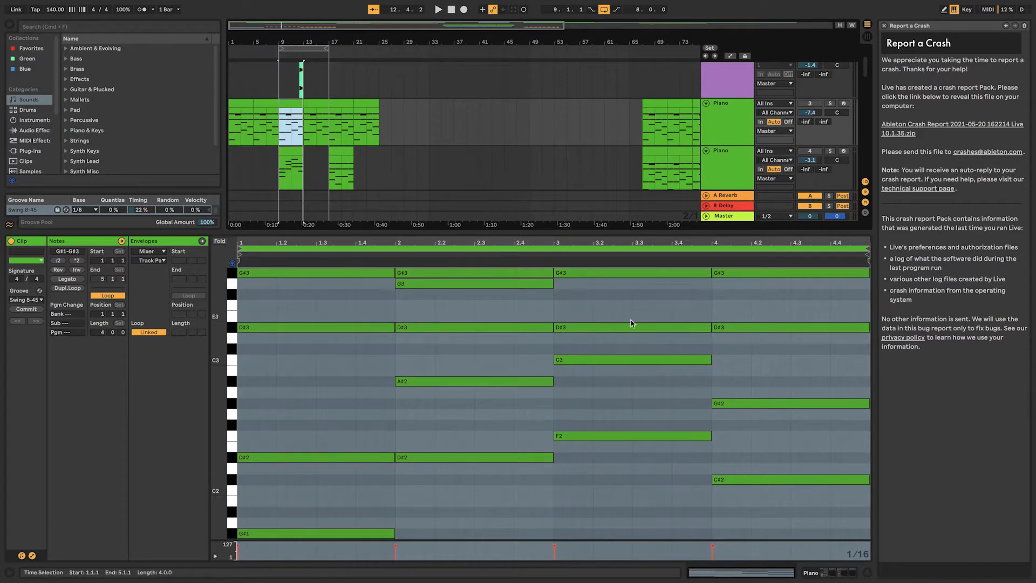
scroll(650, 276, up, 2)
scroll(798, 135, up, 2)
key(space)
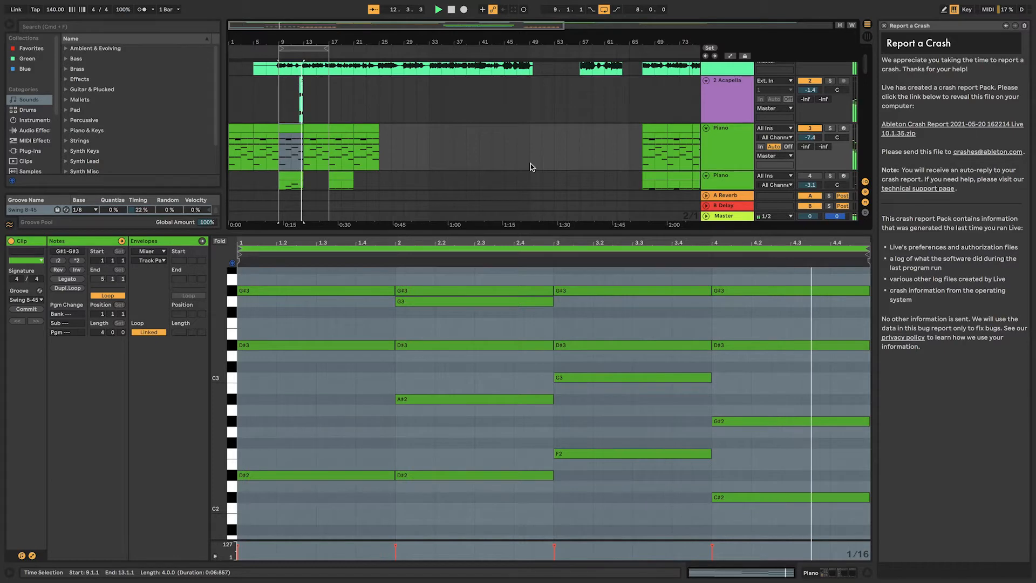
key(space)
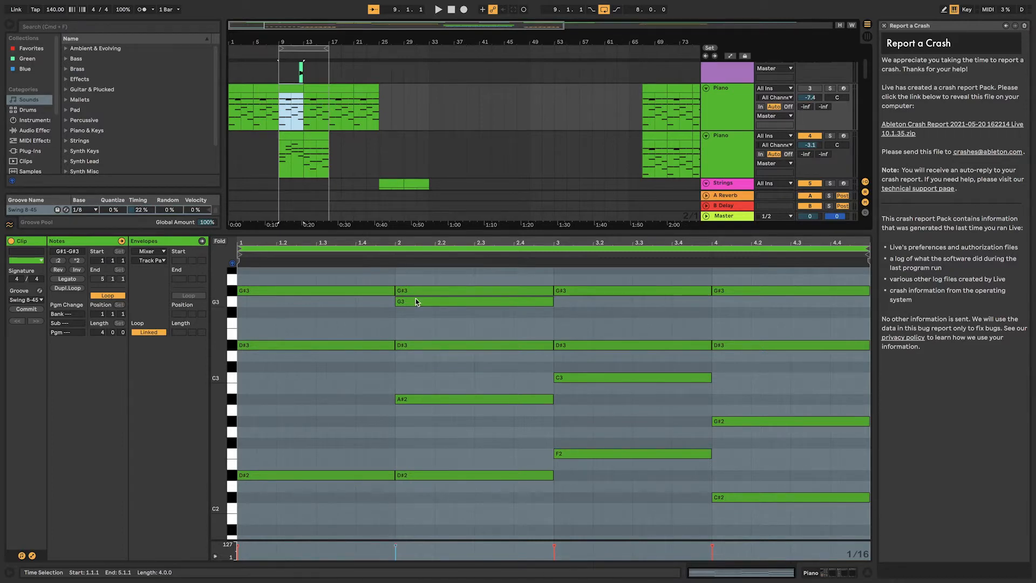
Step: Open the lower Piano track's clip at bar 13 and transpose all its notes up four semitones
click(321, 151)
scroll(438, 324, up, 1)
scroll(437, 324, down, 1)
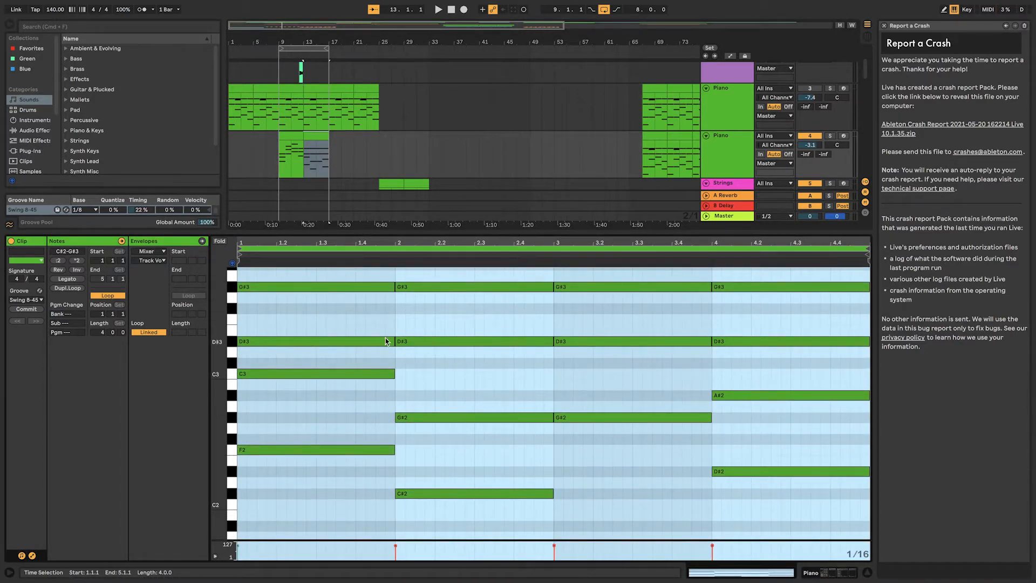
scroll(449, 358, down, 1)
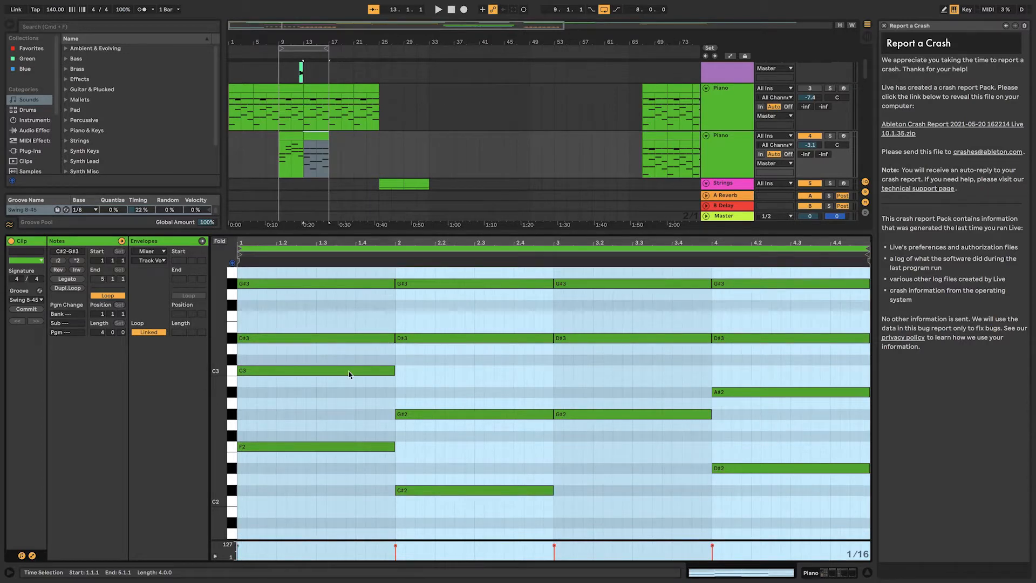
key(super+a)
scroll(594, 418, up, 1)
scroll(543, 419, up, 4)
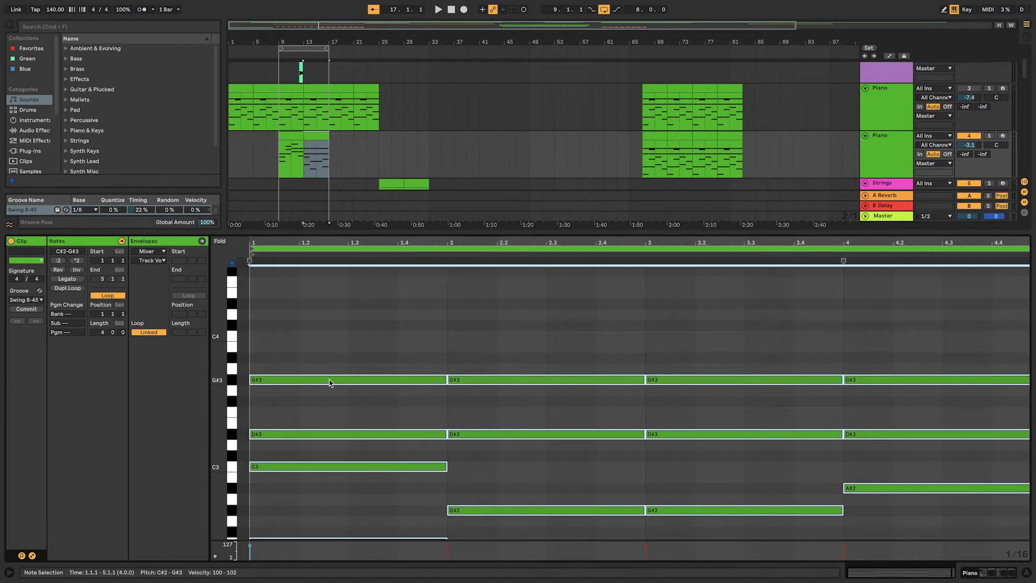
drag(329, 380, 329, 338)
scroll(332, 373, down, 2)
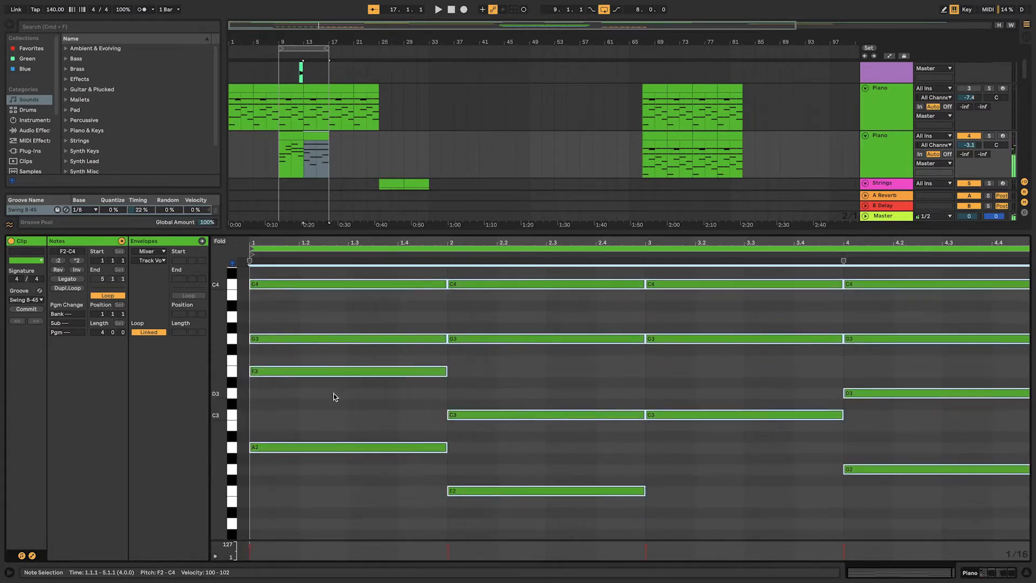
scroll(322, 453, up, 1)
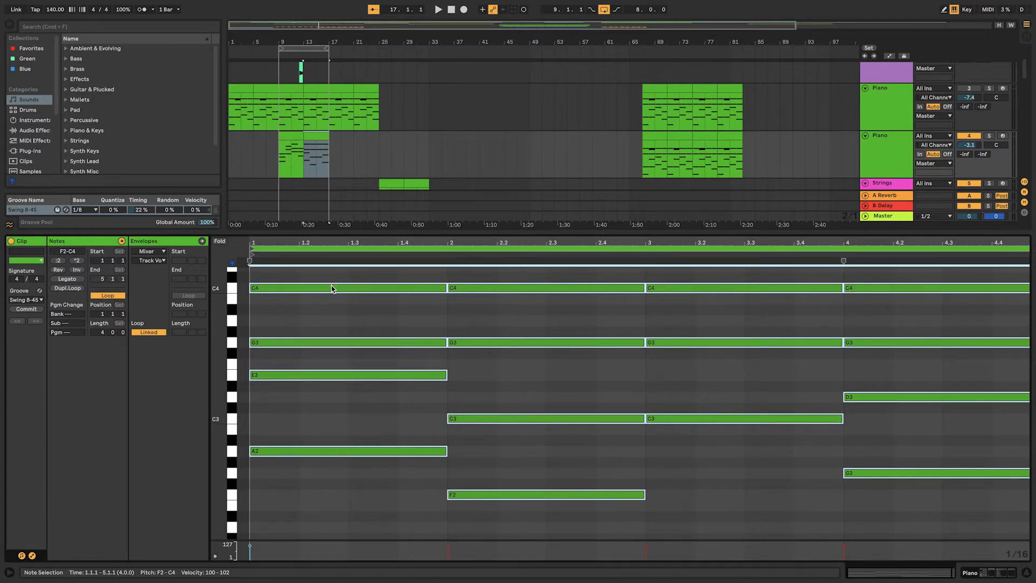
Step: Transpose all notes of the bar 13 clip back down four semitones
key(Down)
key(Down)
key(Down)
key(Down)
scroll(351, 189, up, 2)
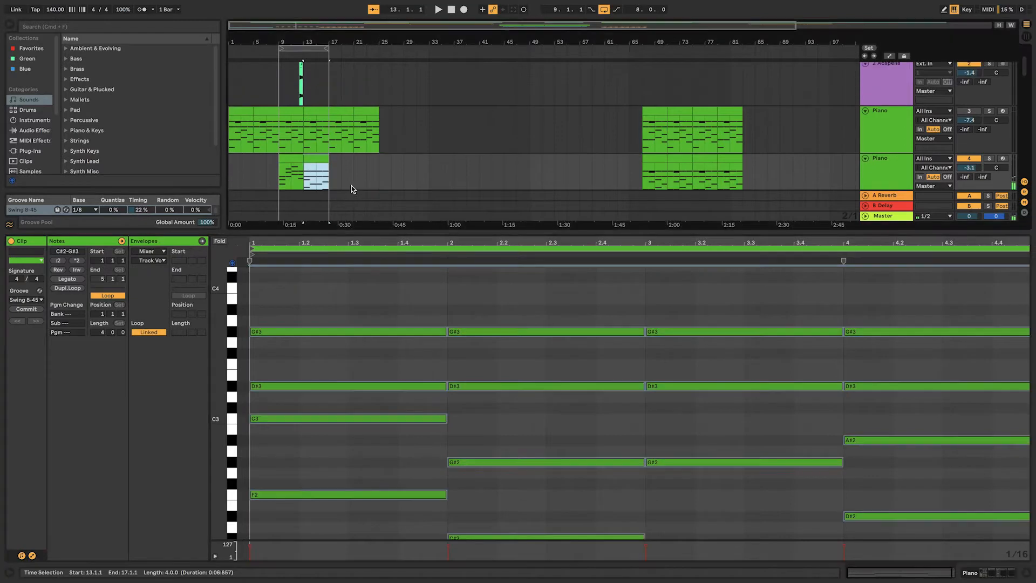
Step: Move the lower Piano track's clip from bar 13 to bar 9, replacing the clip there, and audition the different progression
drag(323, 162, 300, 167)
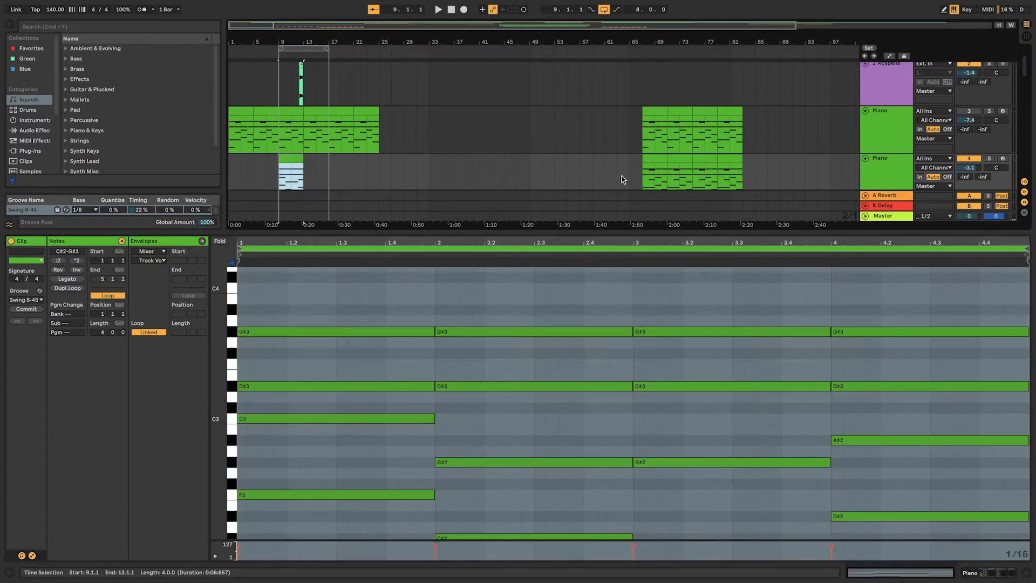
scroll(732, 176, up, 3)
scroll(785, 166, down, 3)
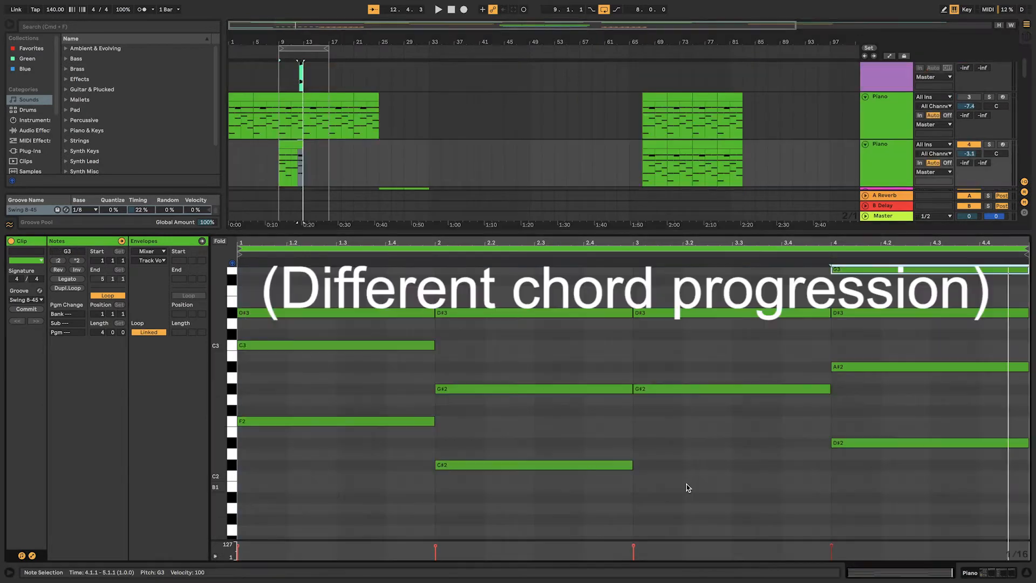
key(space)
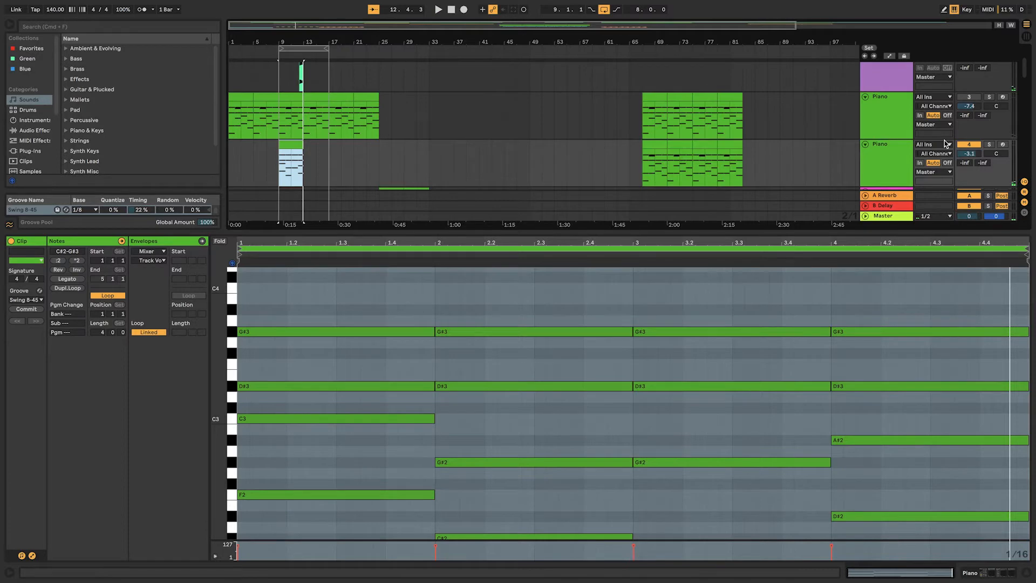
Step: Deactivate the lower Piano track, activate the upper one, and play the original chord progression for comparison
click(969, 144)
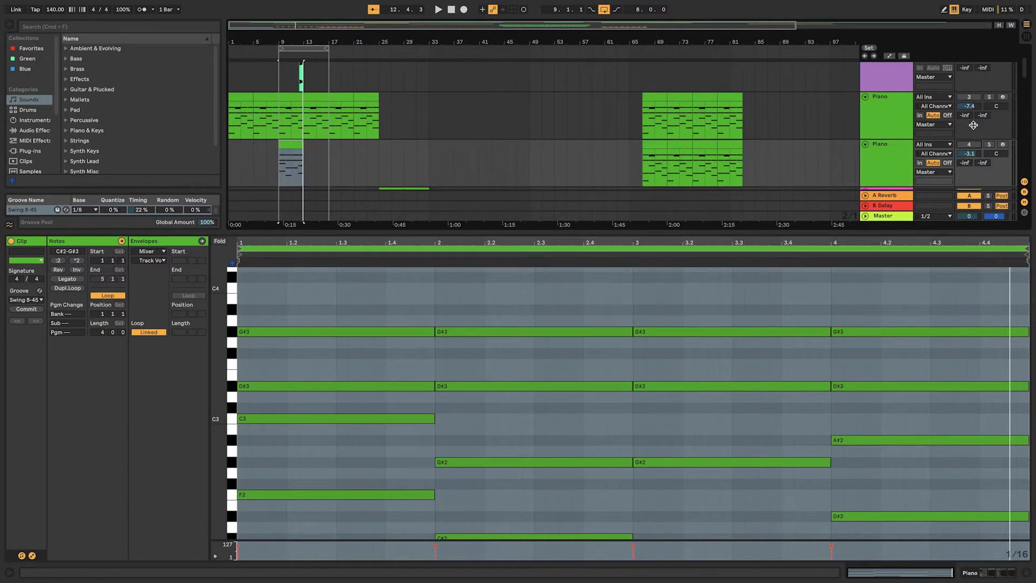
click(969, 97)
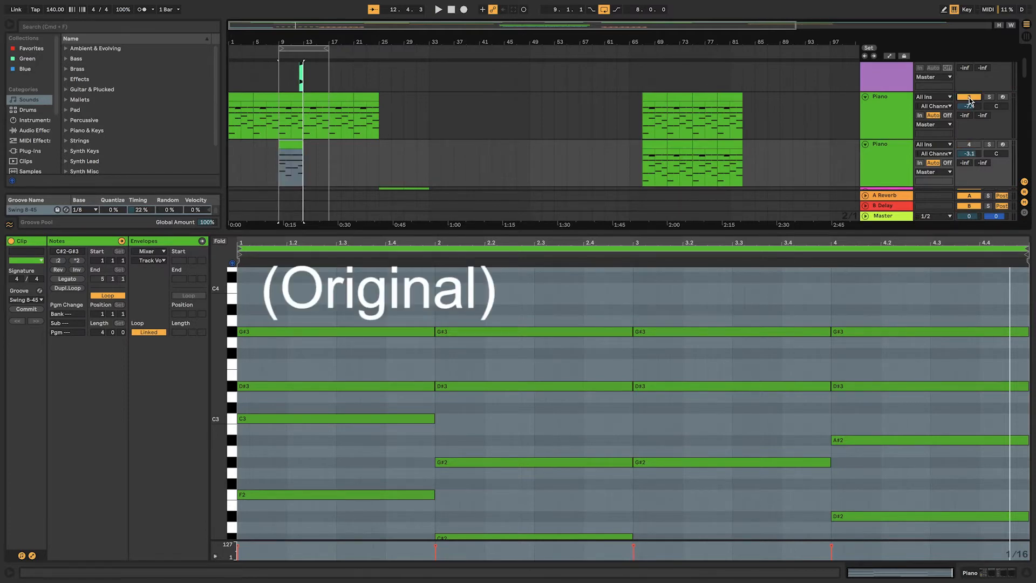
key(space)
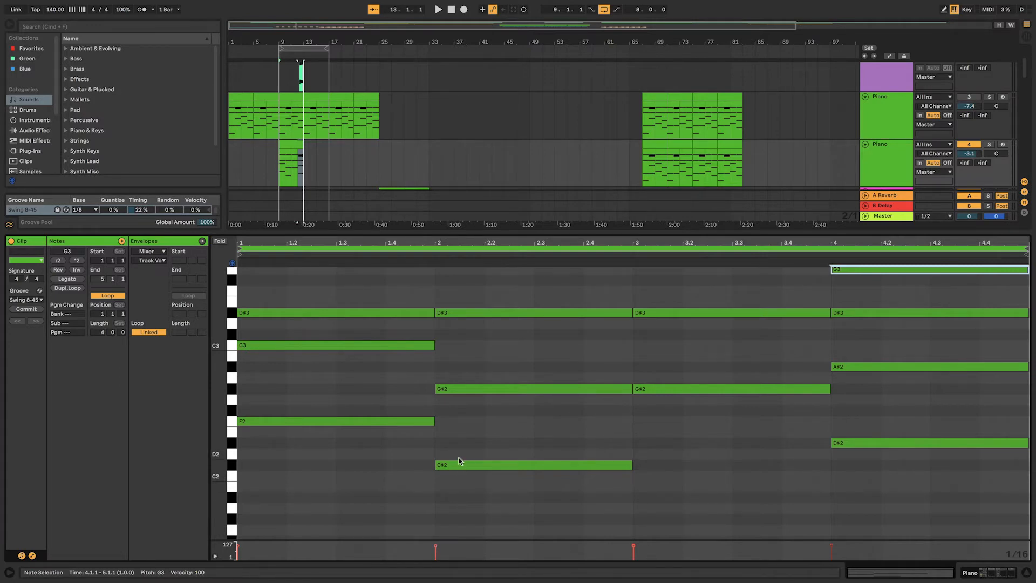
Step: In the lower Piano track's bar 9 clip, raise the middle chord notes C3, G3, G#3 and F3 by one octave
scroll(459, 458, up, 3)
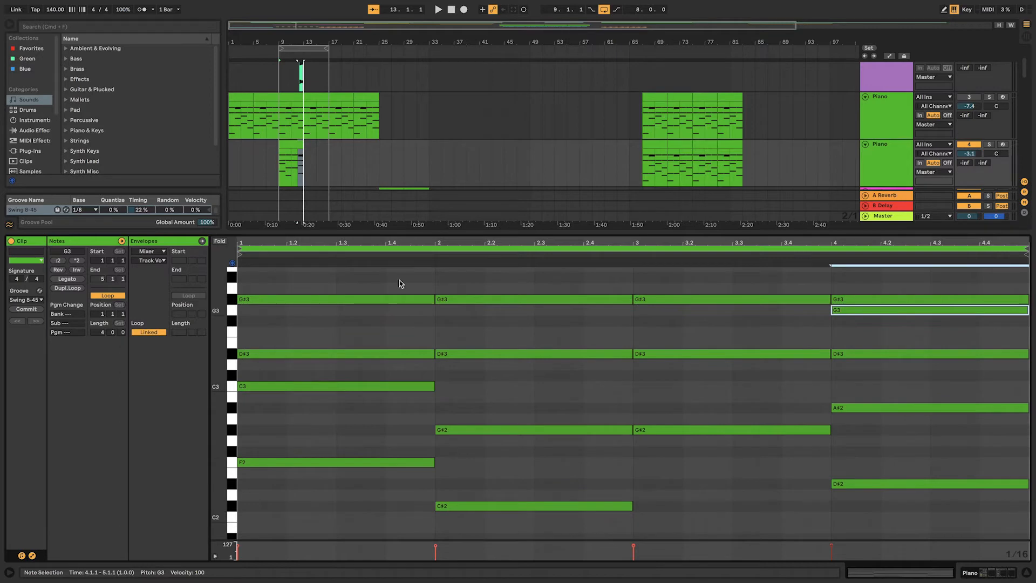
click(291, 162)
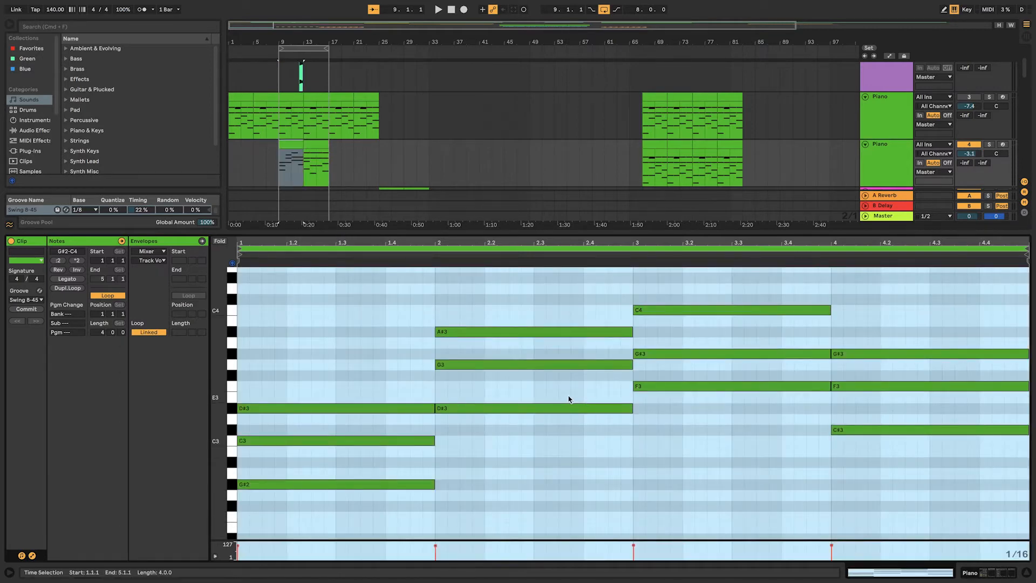
scroll(568, 398, up, 1)
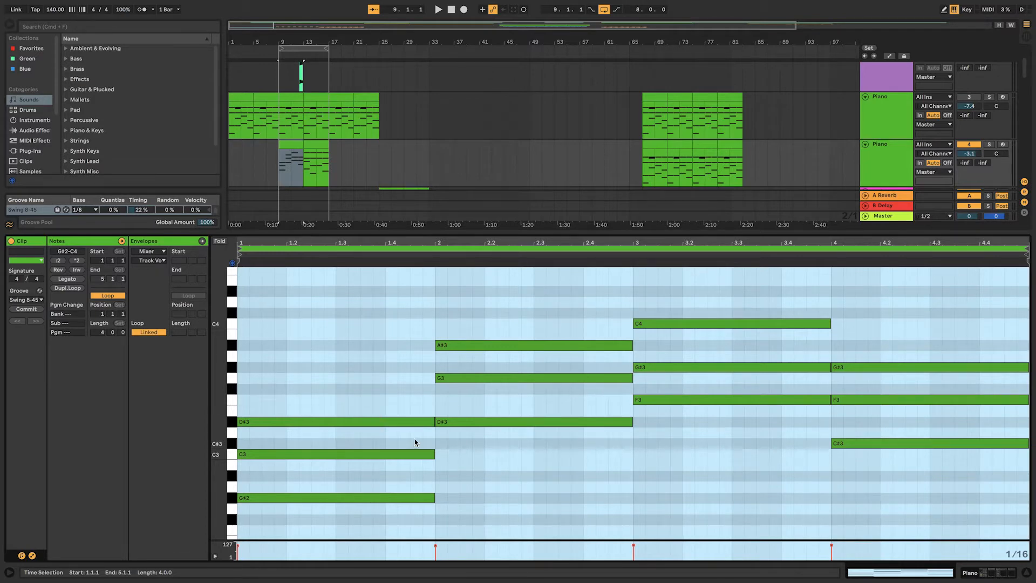
scroll(415, 442, up, 1)
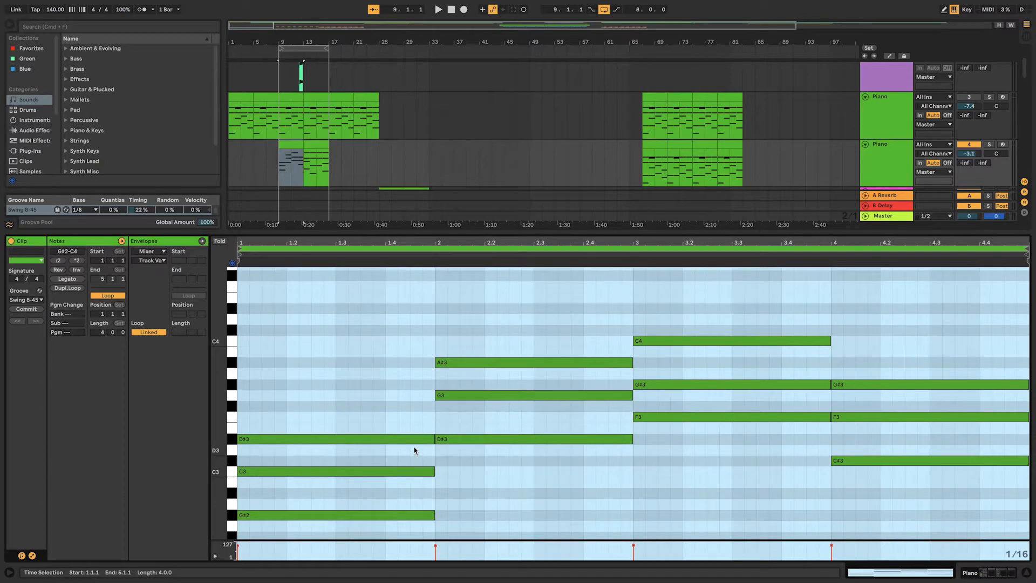
click(413, 450)
click(414, 471)
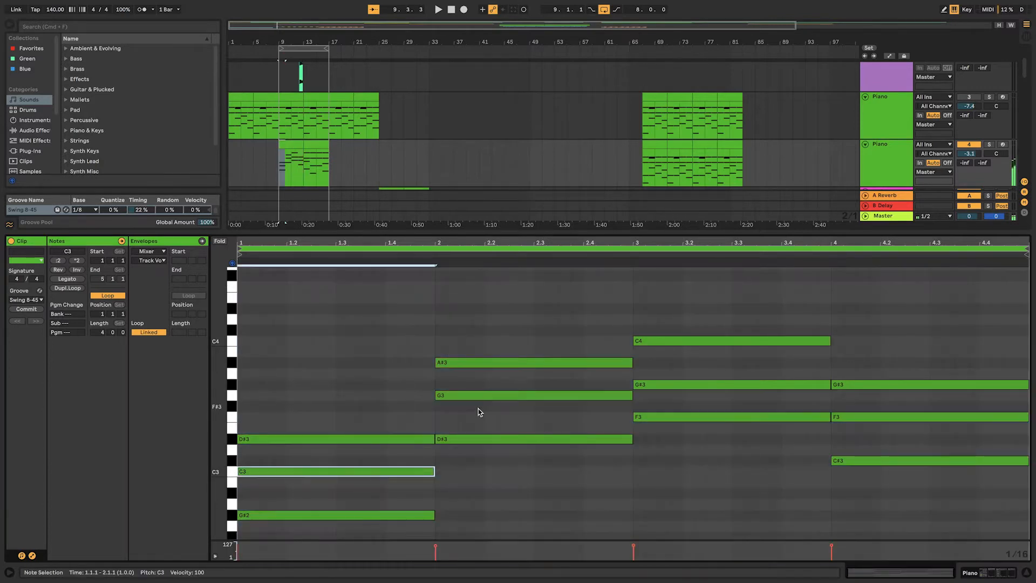
shift+click(487, 395)
shift+click(669, 384)
shift+click(840, 417)
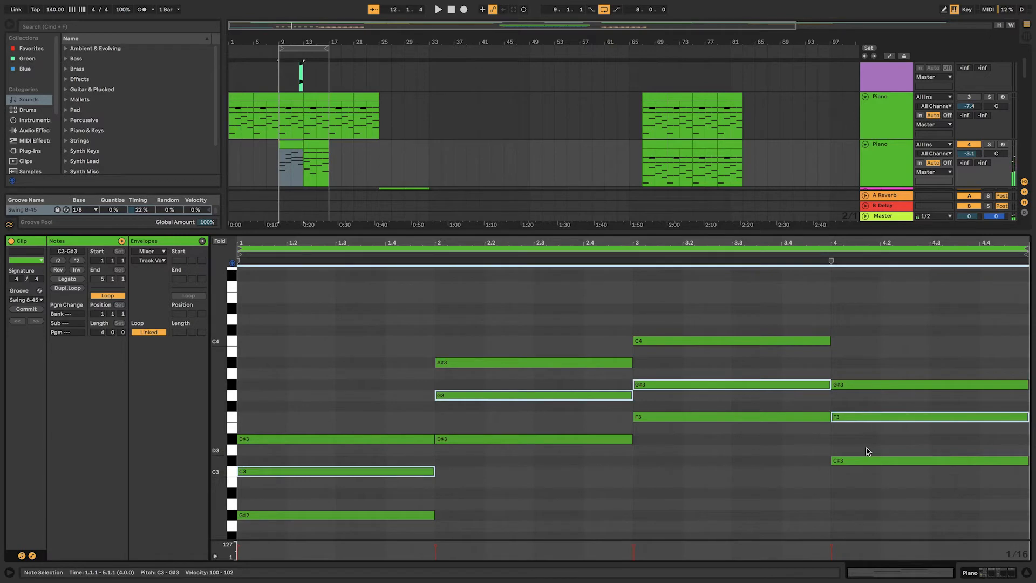
key(shift+Up)
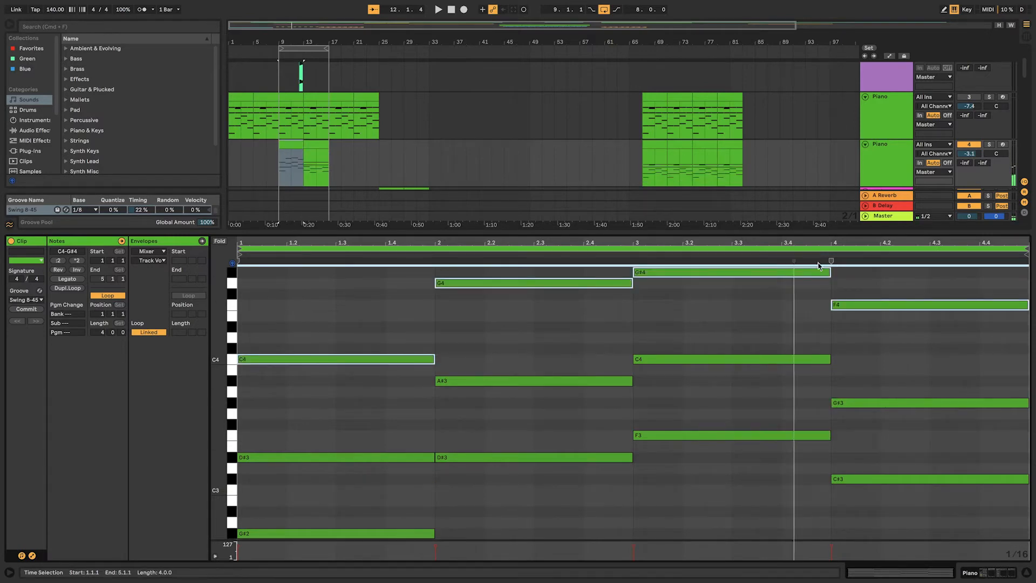
Step: Play the revoiced piano chords from bar 9 and stop playback after listening
key(space)
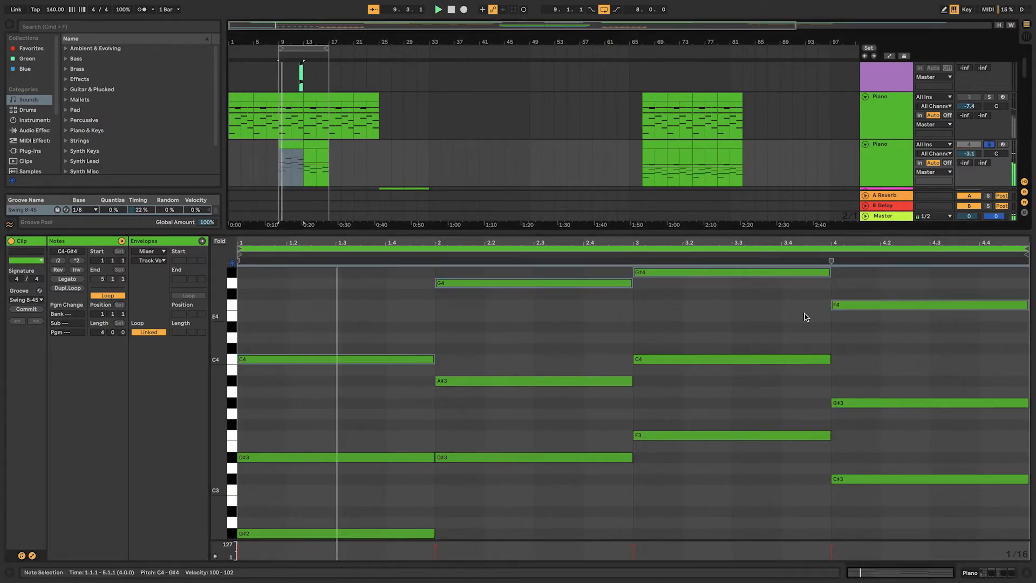
scroll(789, 351, up, 3)
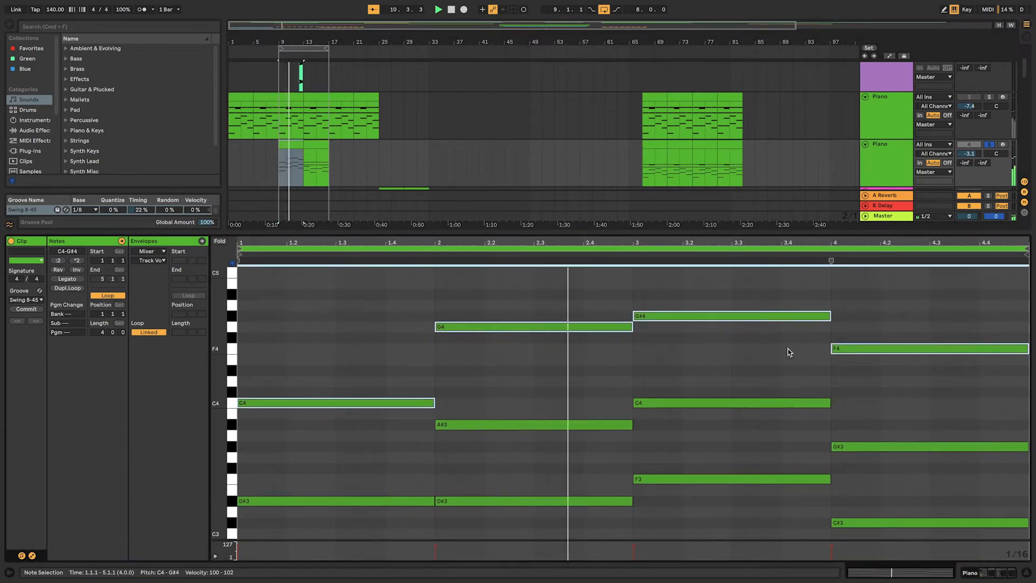
scroll(788, 351, down, 3)
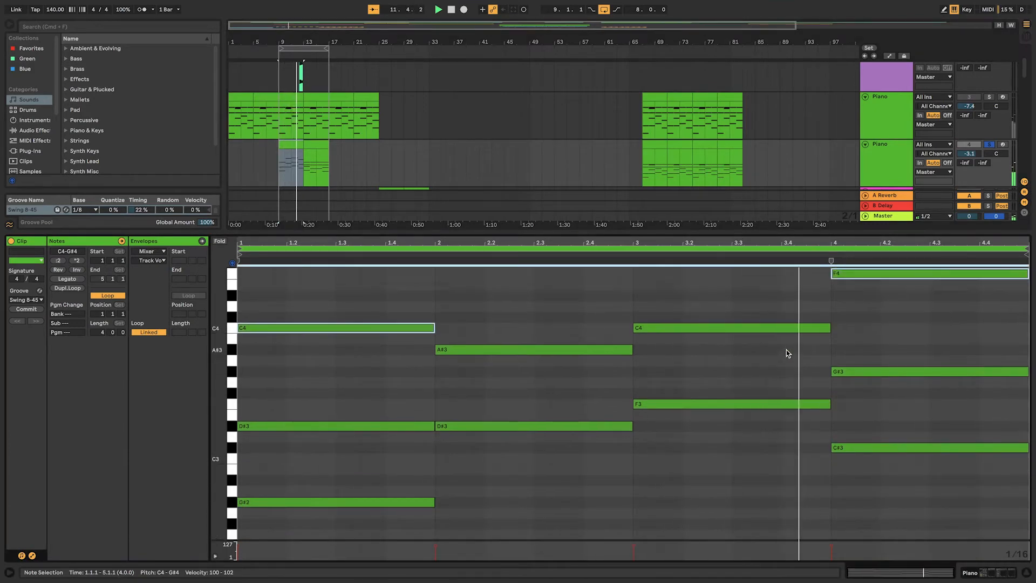
click(753, 358)
key(space)
Step: Lower all notes in the bar 9 clip by one octave and play the chords
key(ctrl+a)
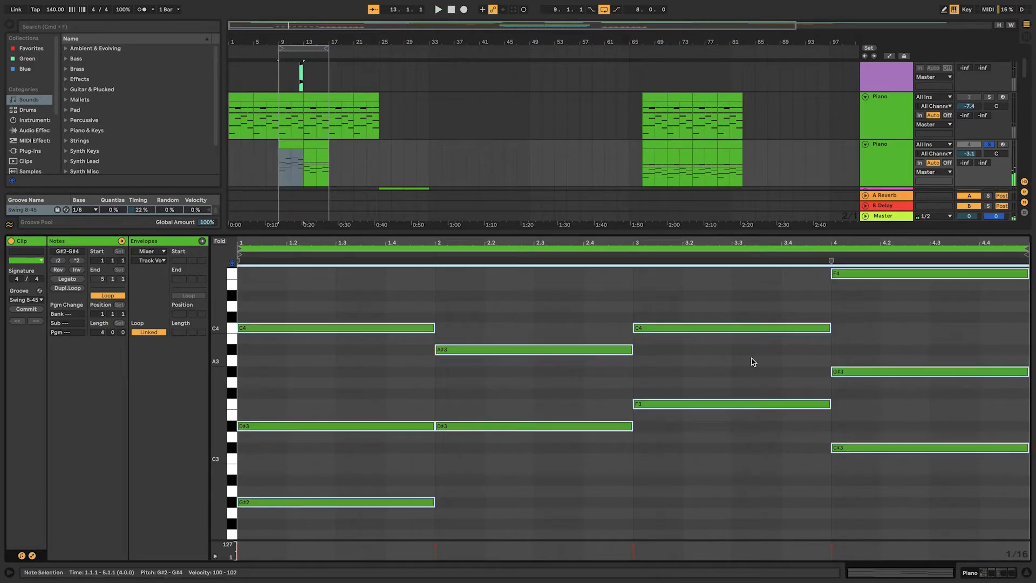
key(shift+Down)
key(space)
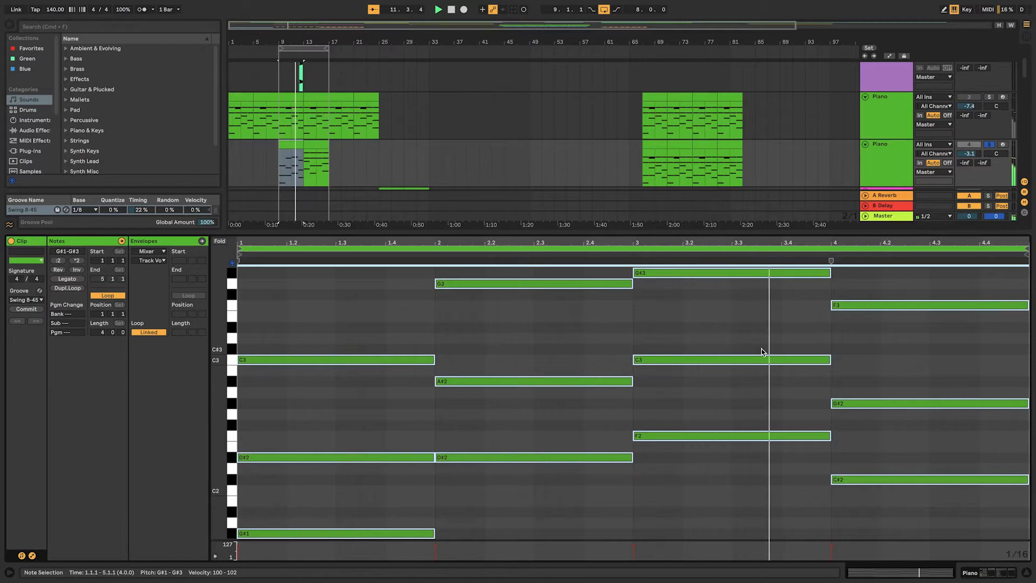
scroll(762, 349, up, 1)
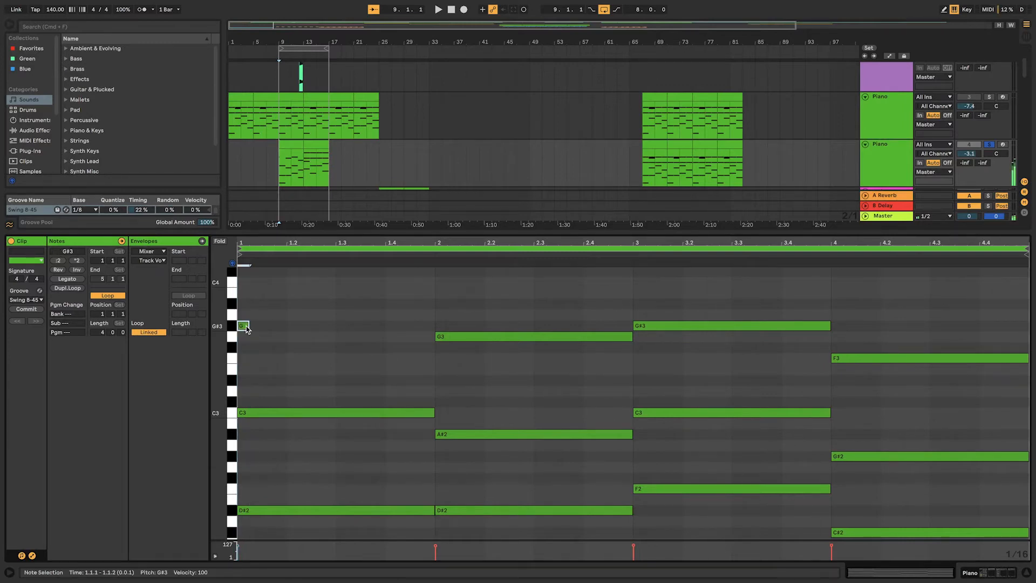
Step: Extend the first chord's G#3 note to a full bar and duplicate it across the other three bars
drag(243, 326, 436, 318)
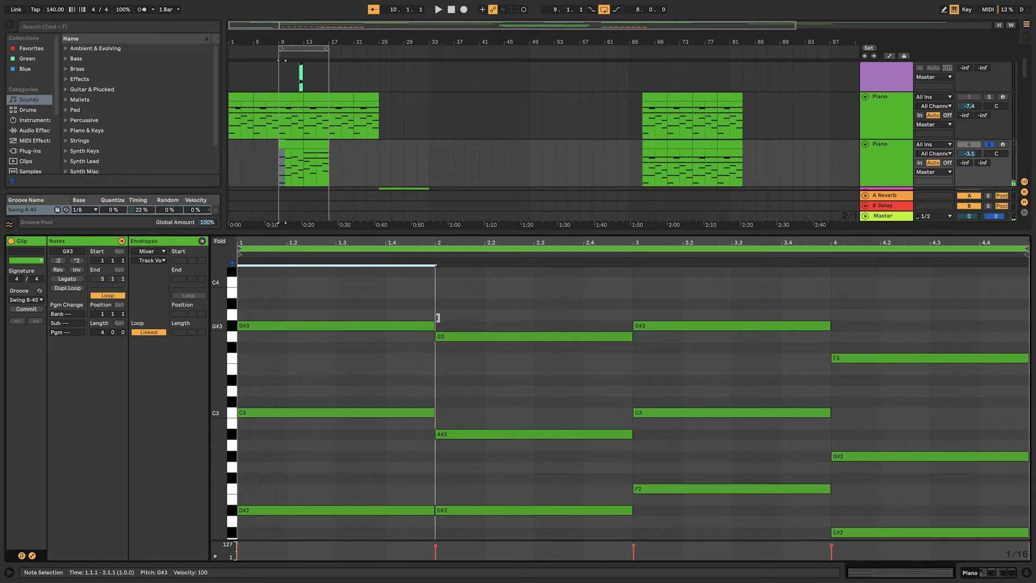
key(super+d)
key(super+d)
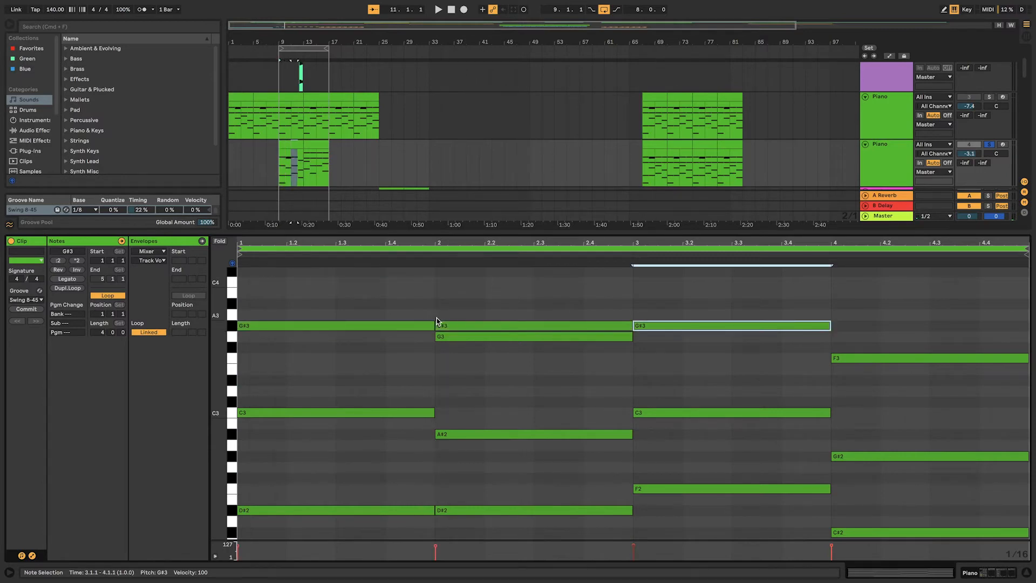
key(super+d)
scroll(326, 329, down, 1)
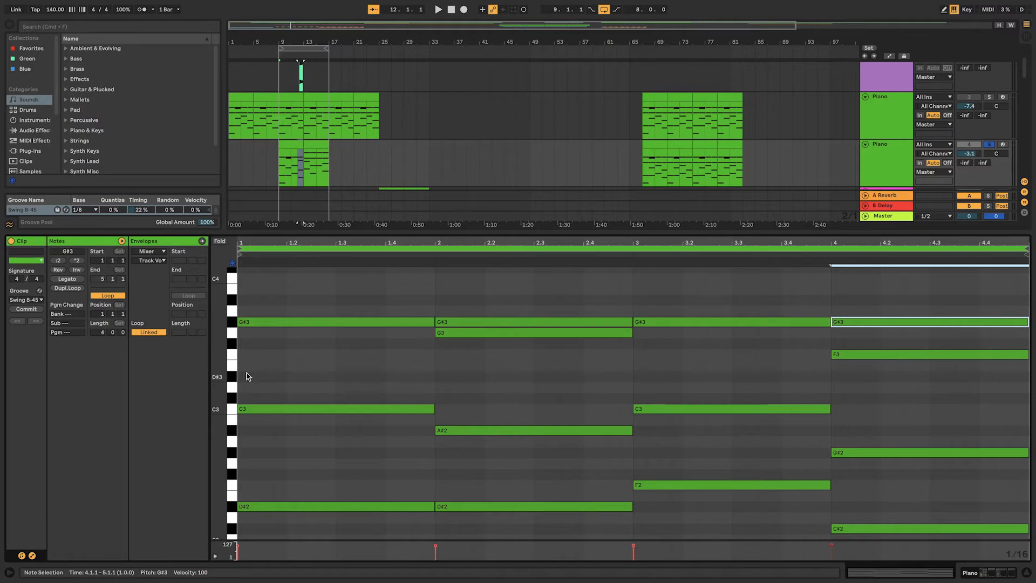
Step: Add a one-bar D#3 note to the first chord and duplicate it into the remaining three bars
drag(245, 376, 426, 368)
key(super+d)
key(super+d)
key(super+d)
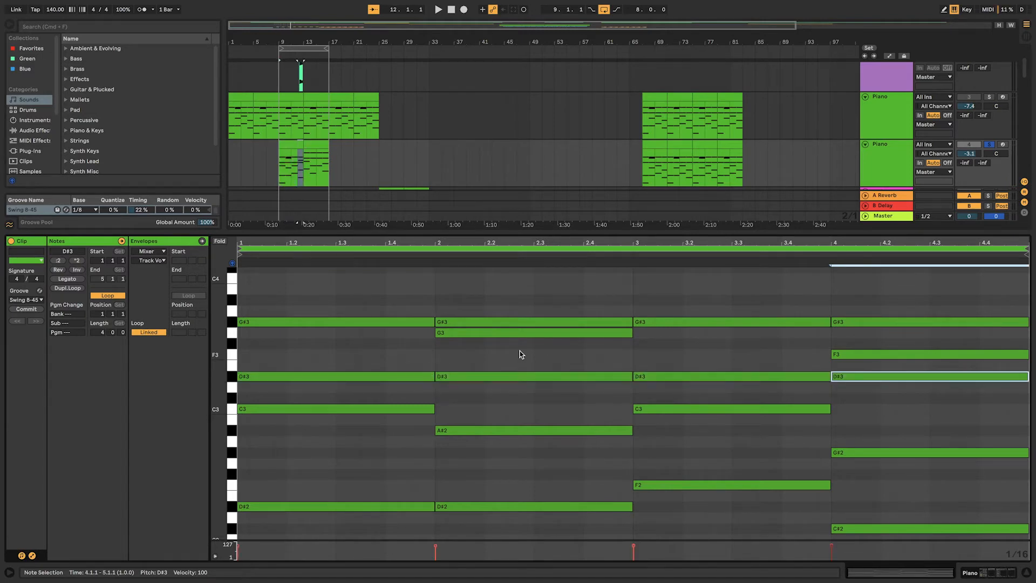
Step: Play the chords with the sustained G#3 and D#3 notes, and deactivate the F3 note in the fourth chord
scroll(593, 356, down, 1)
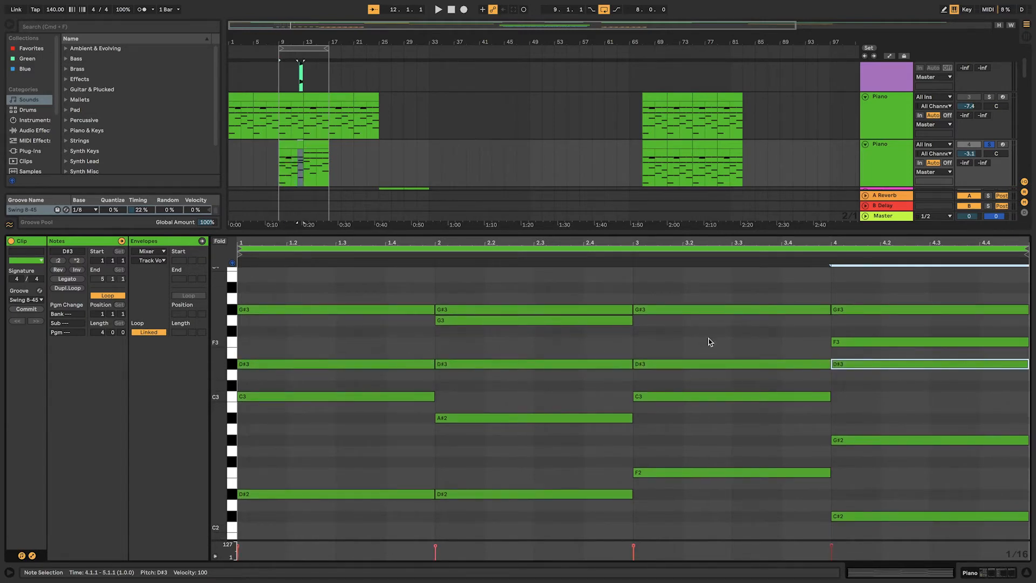
key(space)
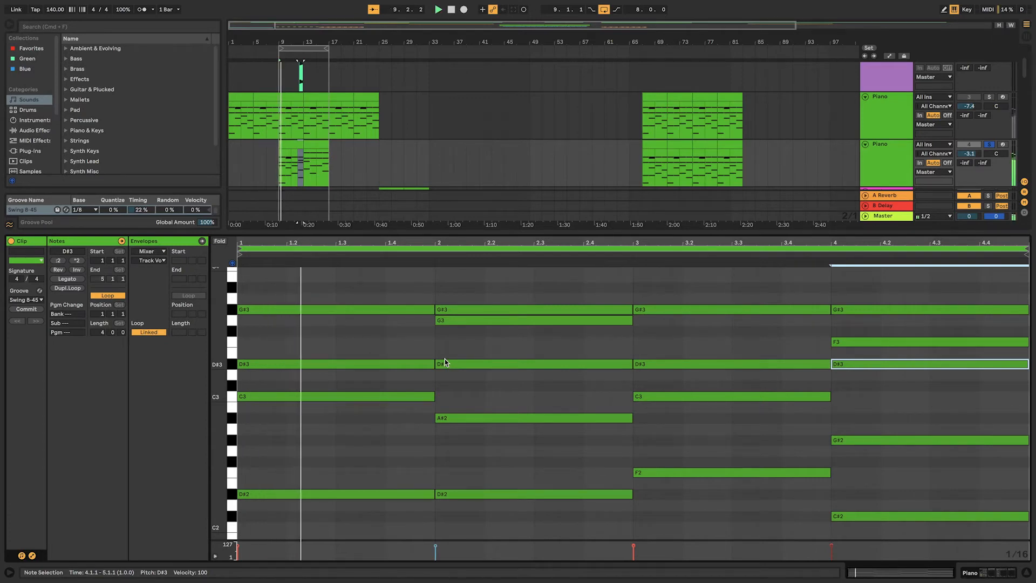
scroll(441, 356, down, 3)
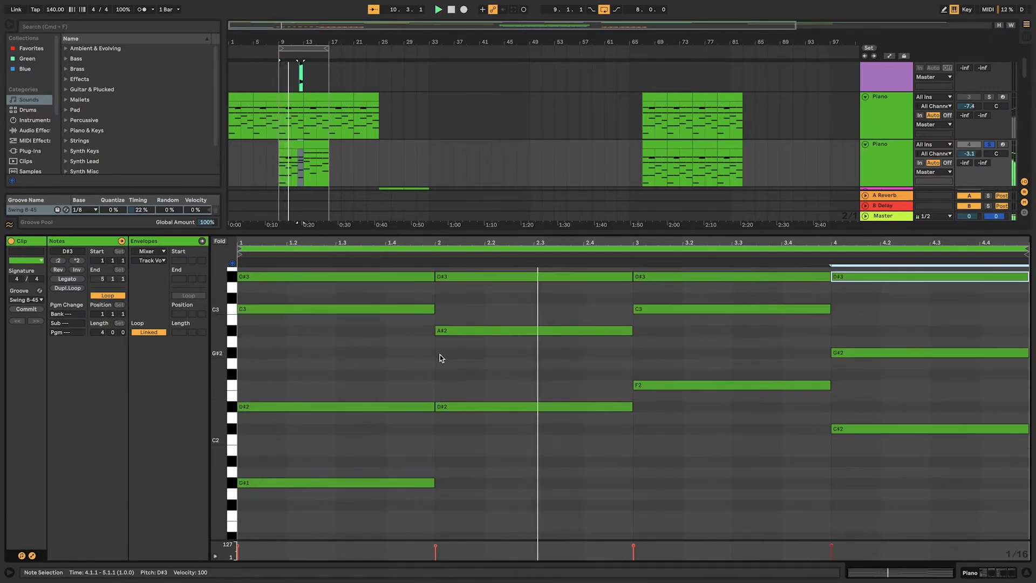
scroll(439, 355, up, 2)
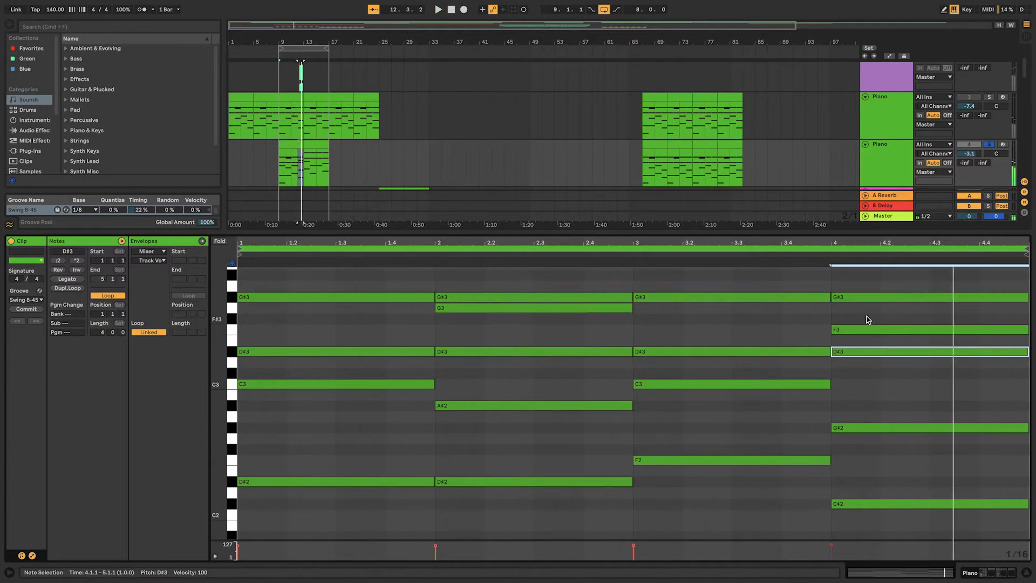
click(858, 335)
key(0)
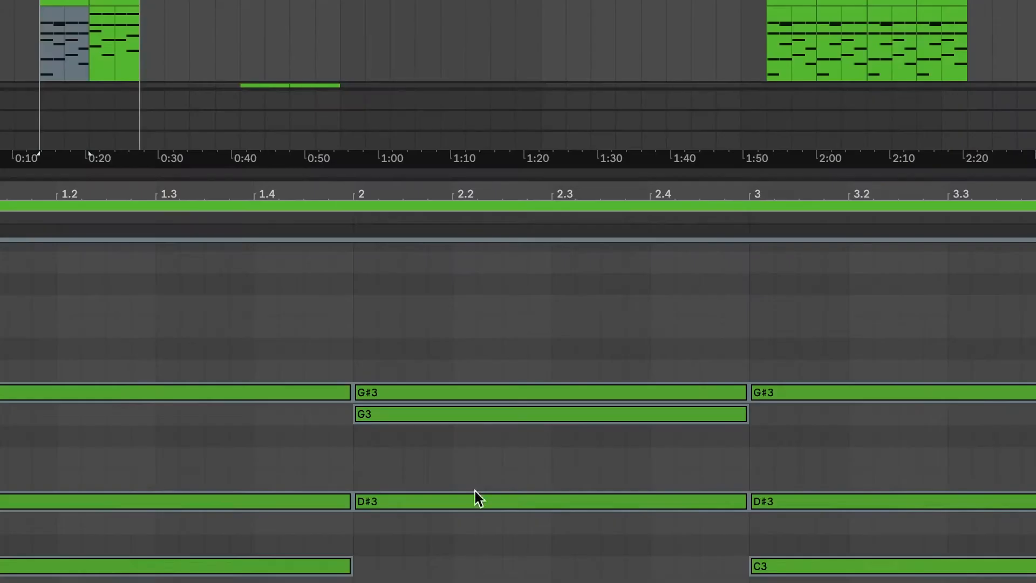
Step: Transpose every note in the clip up four semitones, so the sustained G#3 notes become C4
click(473, 347)
click(527, 308)
click(527, 415)
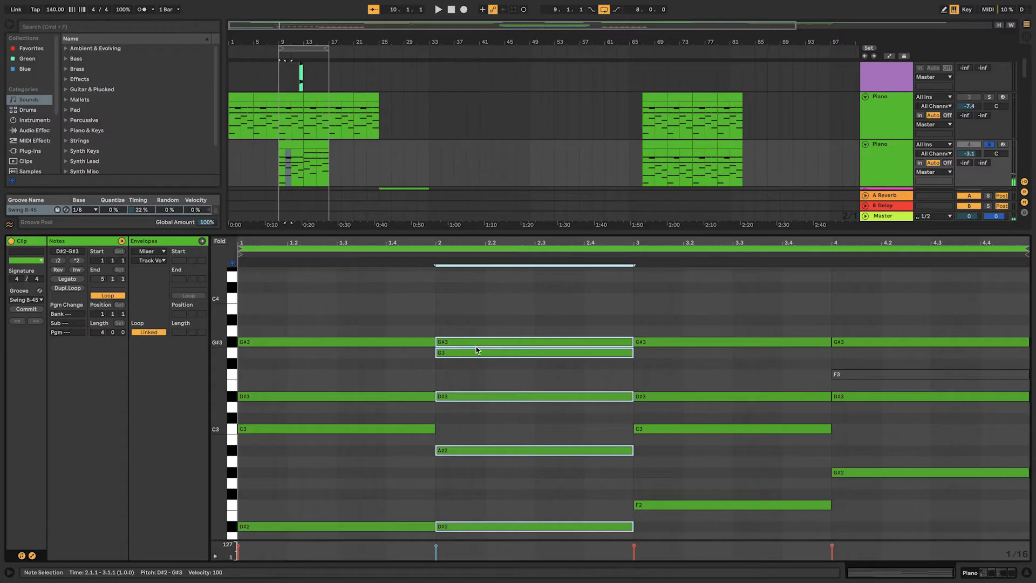
key(super+a)
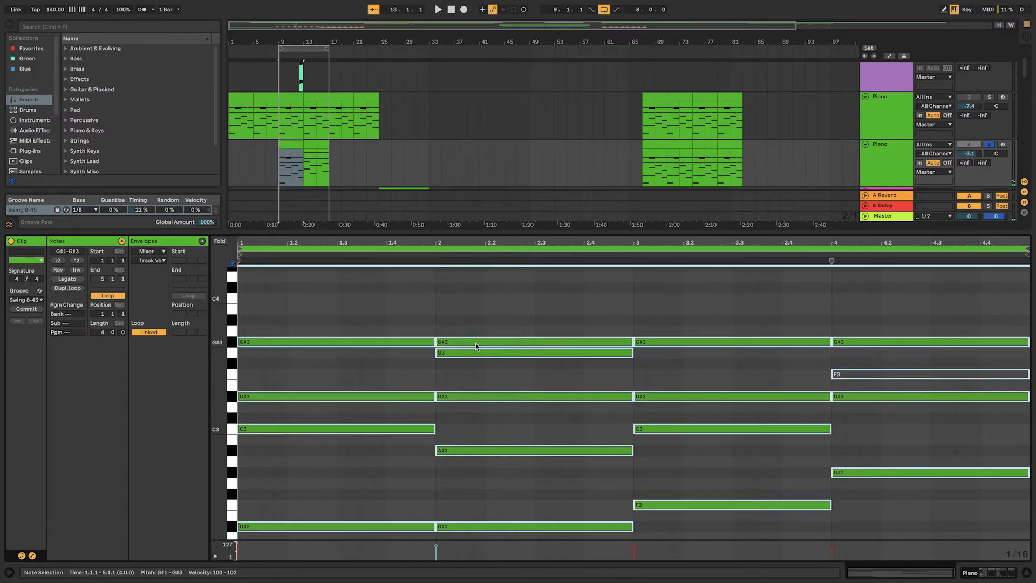
drag(474, 340, 475, 298)
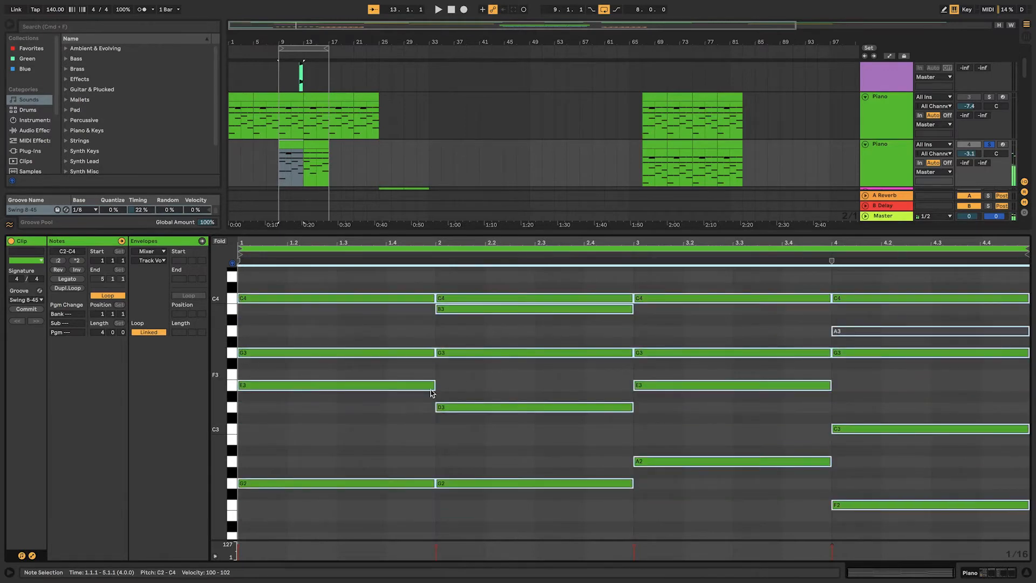
Step: Try adding a one-bar C3 note to the transposed second chord, just below its D3
click(458, 460)
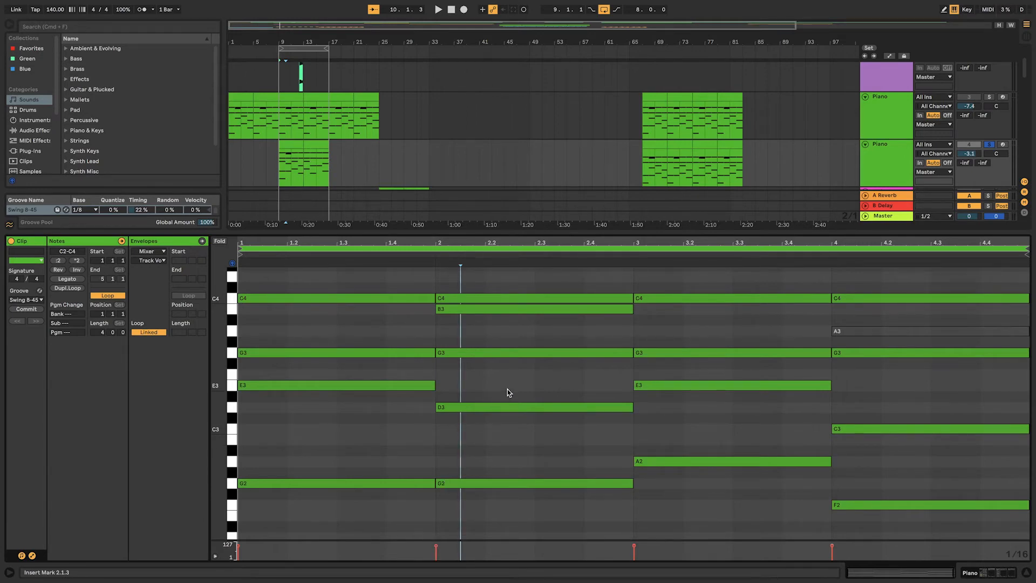
click(490, 483)
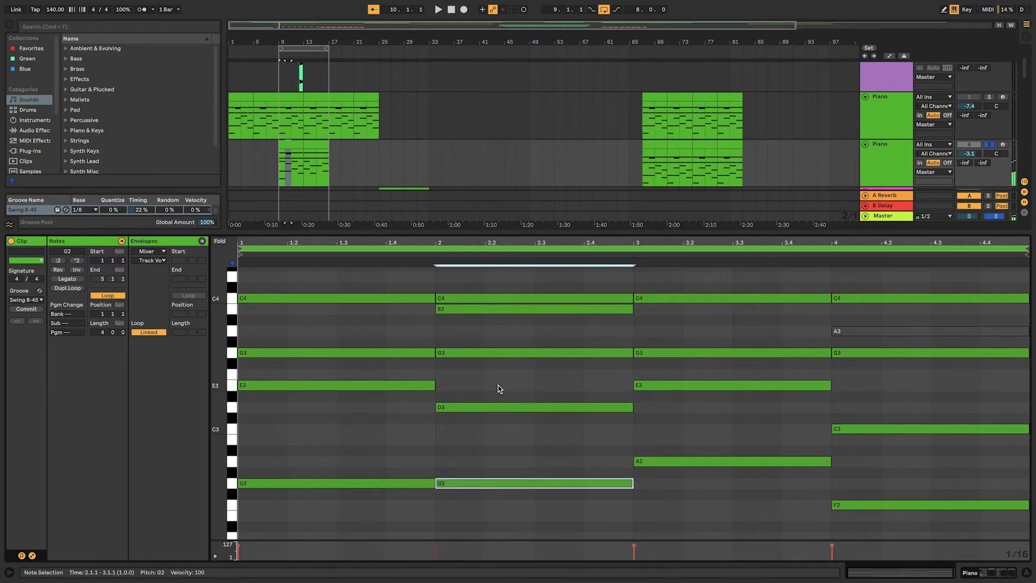
click(448, 484)
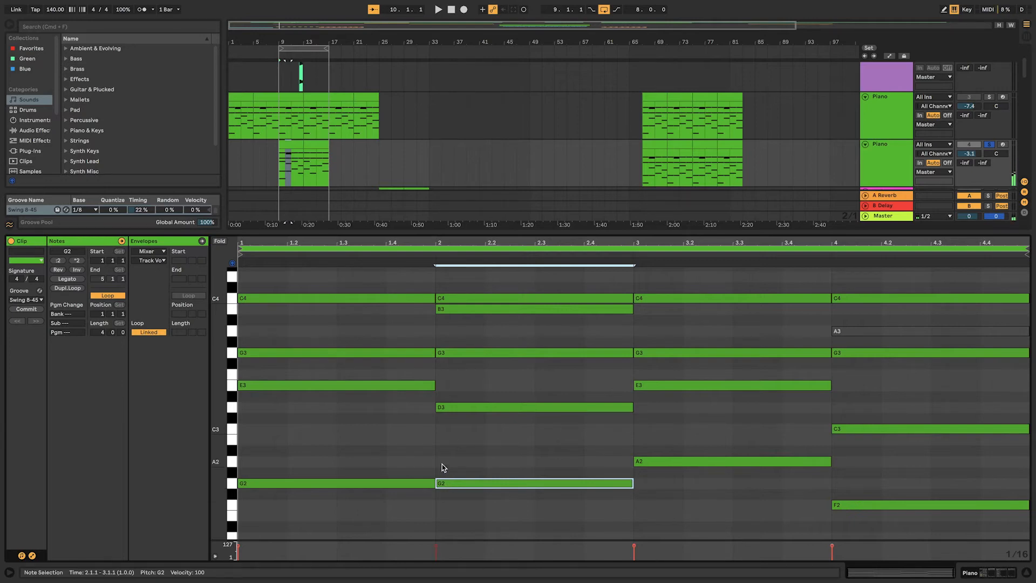
click(443, 435)
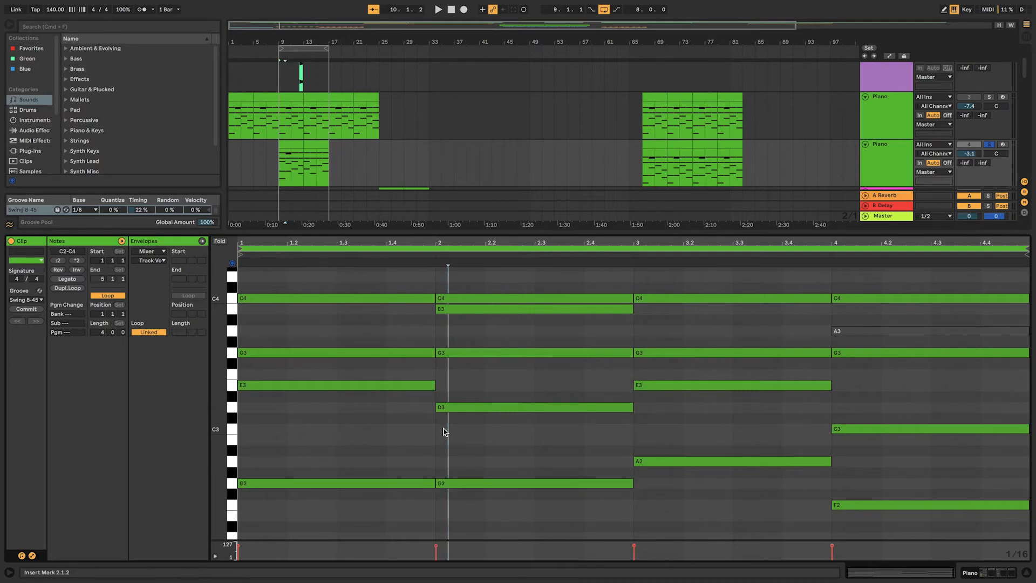
drag(504, 279, 475, 486)
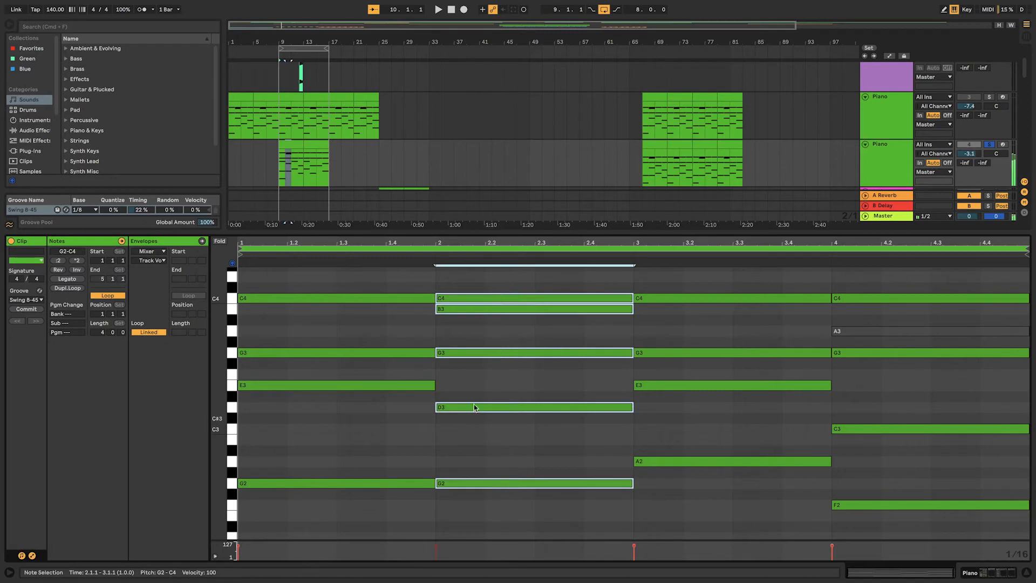
double_click(444, 427)
drag(448, 429, 630, 429)
click(576, 431)
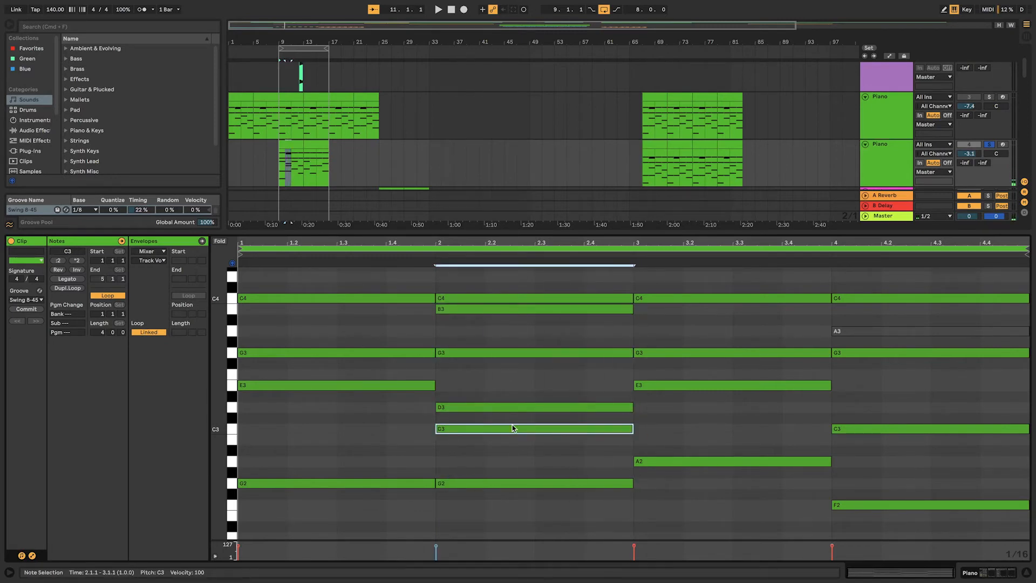
key(shift+Up)
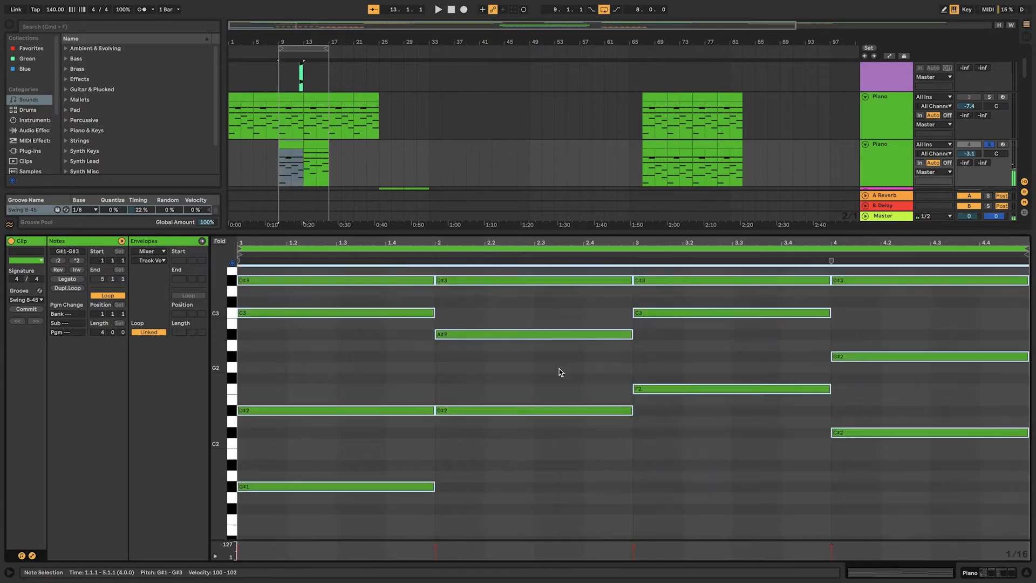
Step: Add a one-beat G3 note at 1.4, below the first chord's G#3
scroll(559, 369, down, 3)
scroll(559, 369, up, 8)
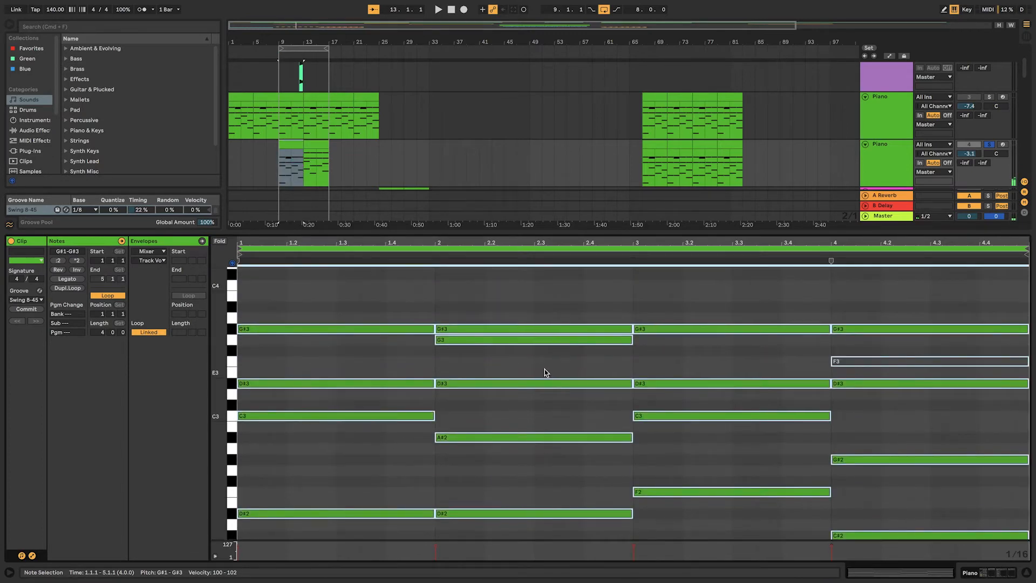
click(545, 369)
scroll(426, 367, down, 3)
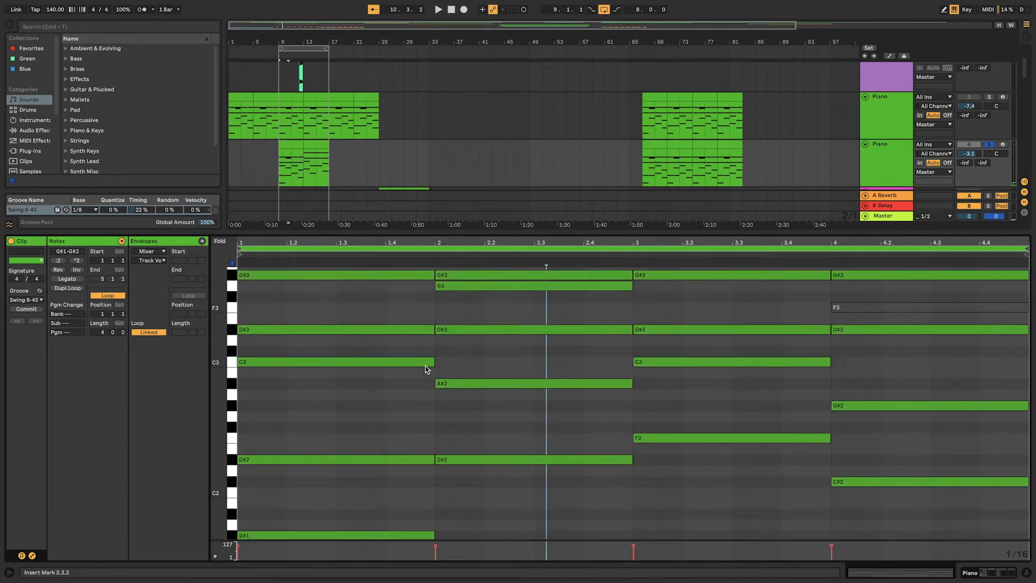
scroll(425, 365, up, 2)
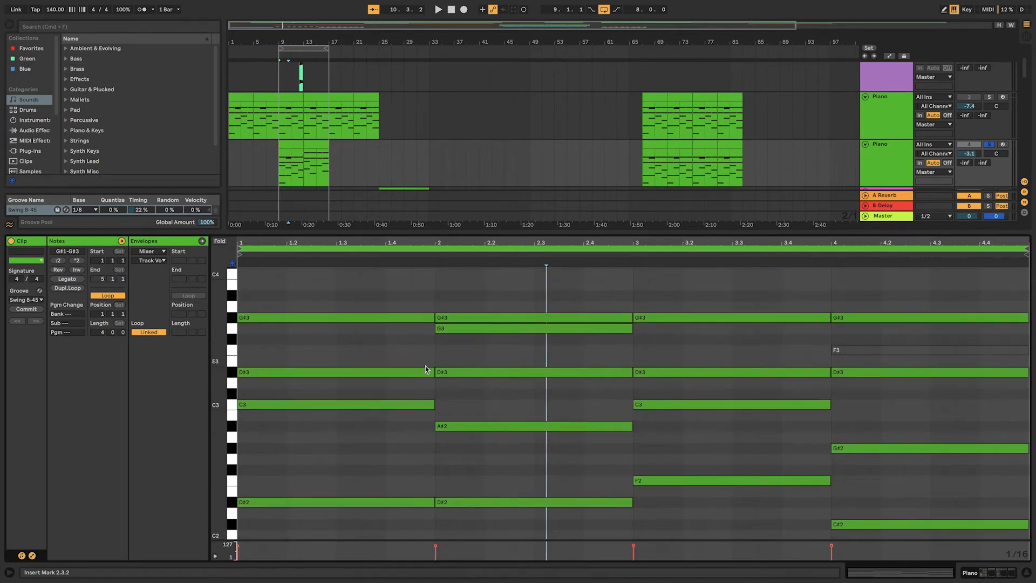
scroll(426, 366, up, 2)
click(431, 362)
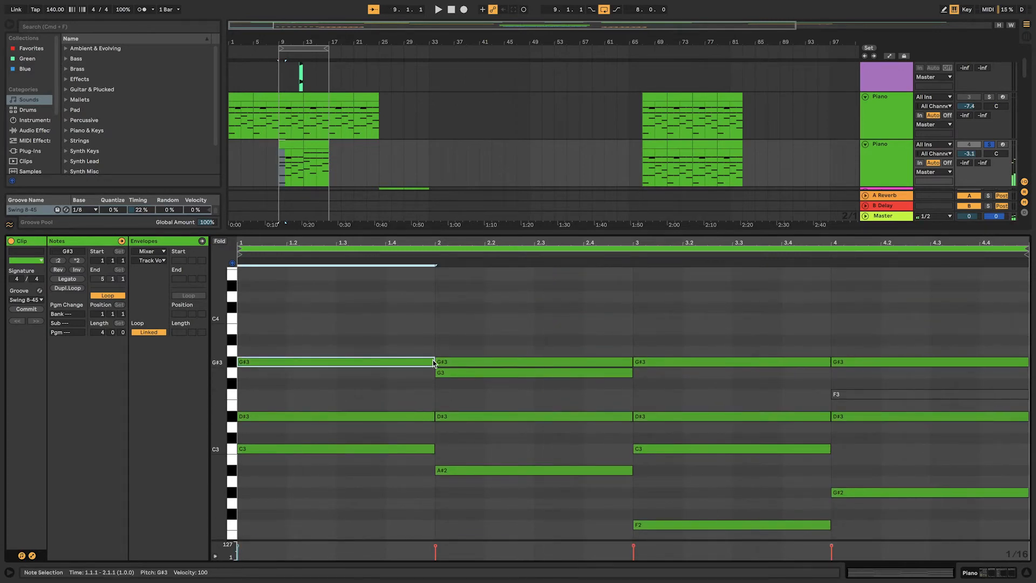
mouse_move(432, 362)
mouse_down()
mouse_move(374, 358)
mouse_move(434, 361)
mouse_up()
double_click(389, 372)
Step: End the second chord's G#3 at 2.4 and place a one-beat A#3 in the gap before bar 3
mouse_move(630, 362)
mouse_down()
mouse_move(581, 361)
mouse_move(633, 360)
mouse_up()
double_click(589, 362)
key(Up)
key(Up)
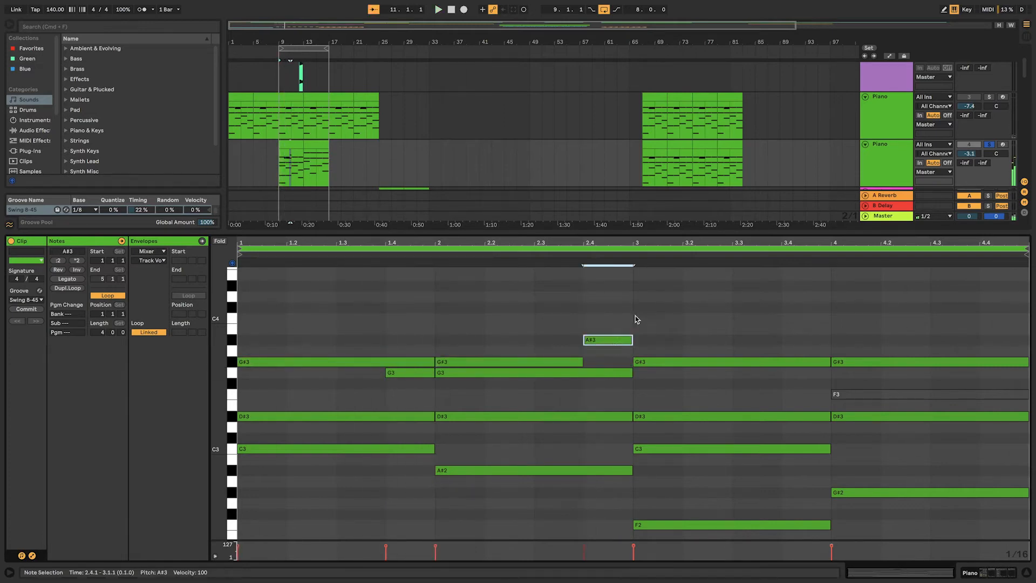
Step: Add a one-bar C4 to the third chord and repeat its G#3 for one beat at 3.4 while listening back
double_click(636, 318)
drag(644, 318, 830, 318)
key(space)
mouse_move(829, 361)
mouse_down()
mouse_move(784, 362)
mouse_move(830, 362)
mouse_up()
double_click(785, 361)
scroll(746, 403, down, 2)
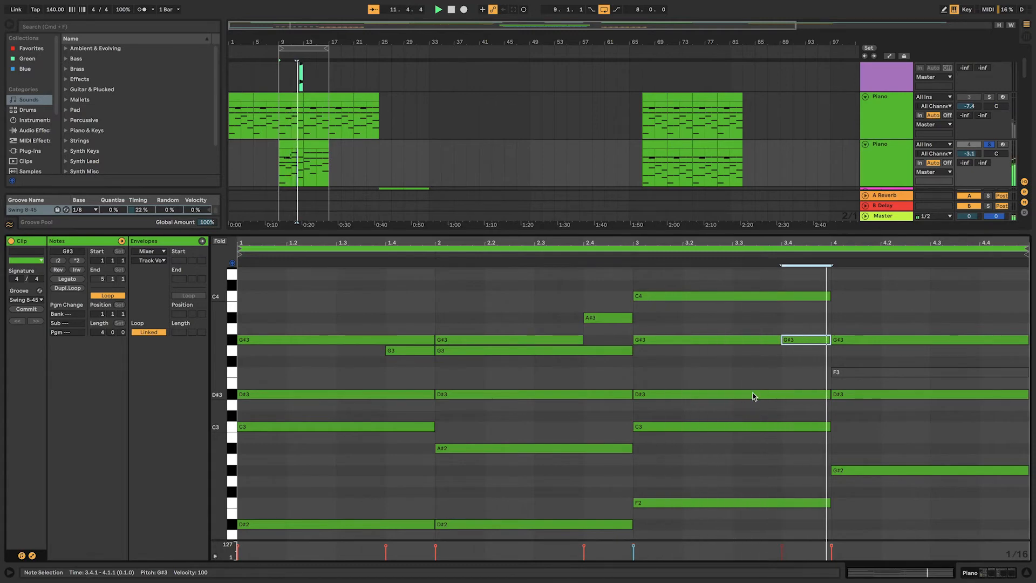
scroll(788, 372, down, 1)
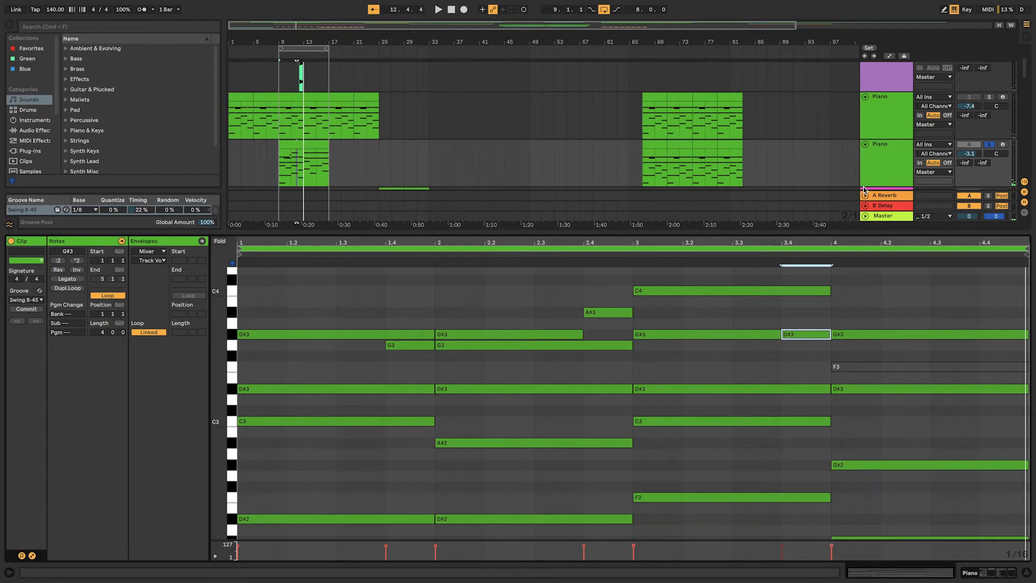
Step: Try moving the third chord's top C4 note up to F#4
click(889, 173)
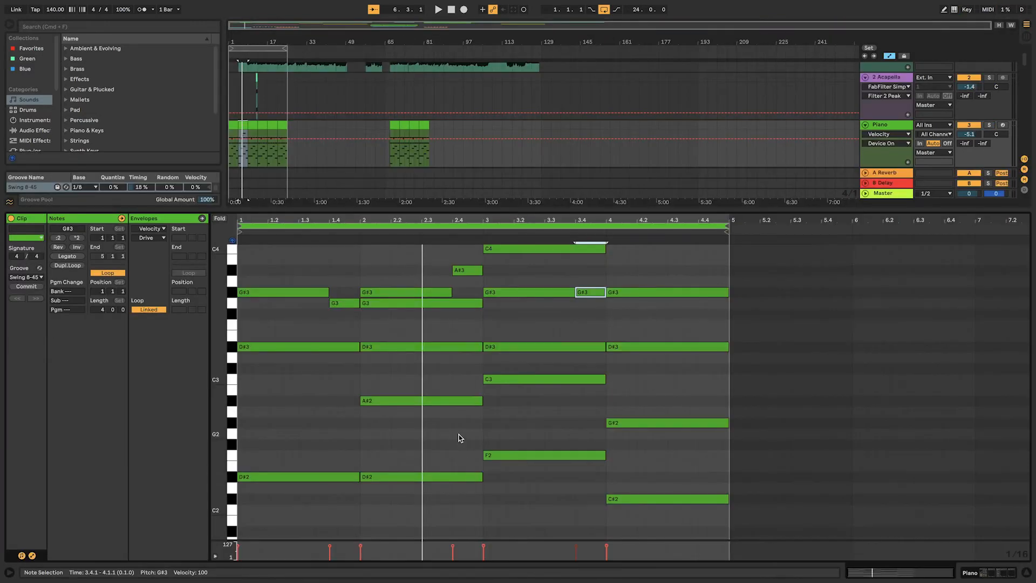
scroll(378, 404, up, 1)
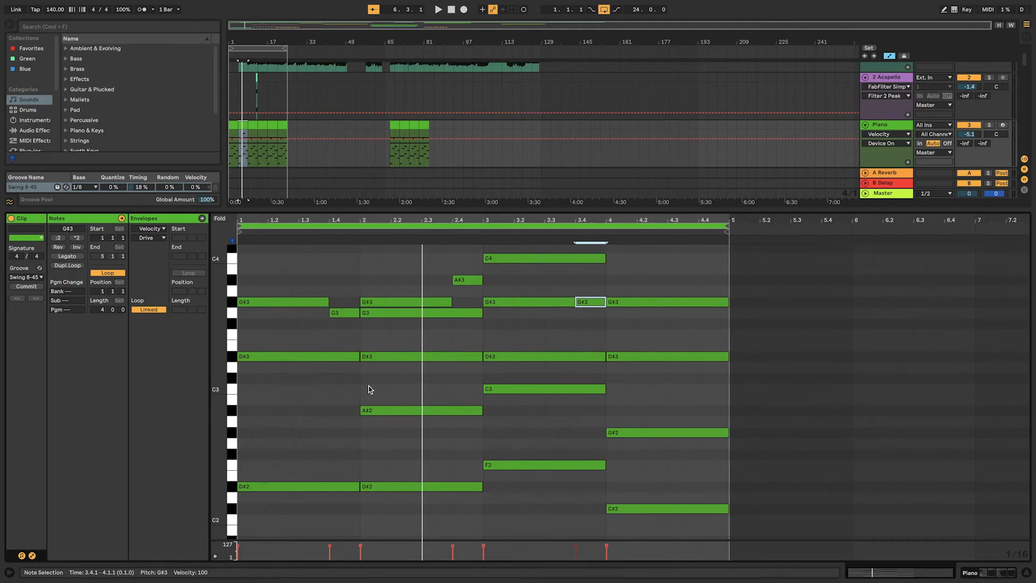
scroll(368, 386, up, 8)
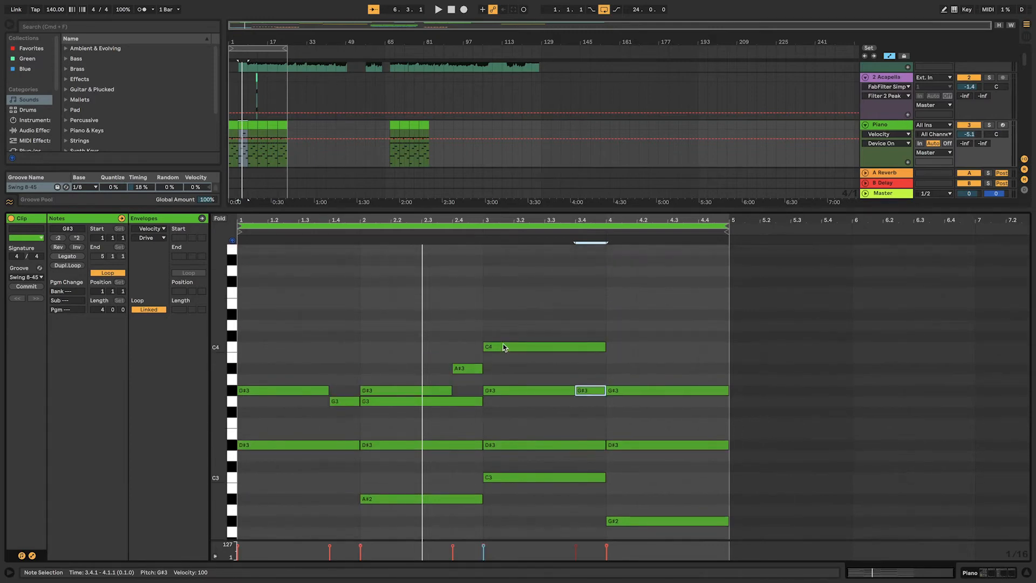
drag(504, 347, 505, 286)
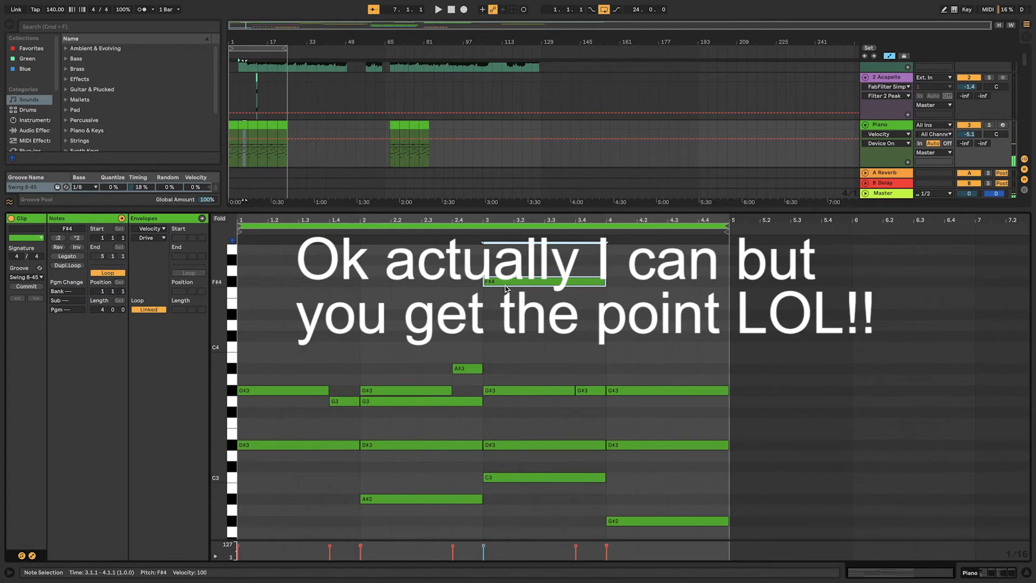
key(super+z)
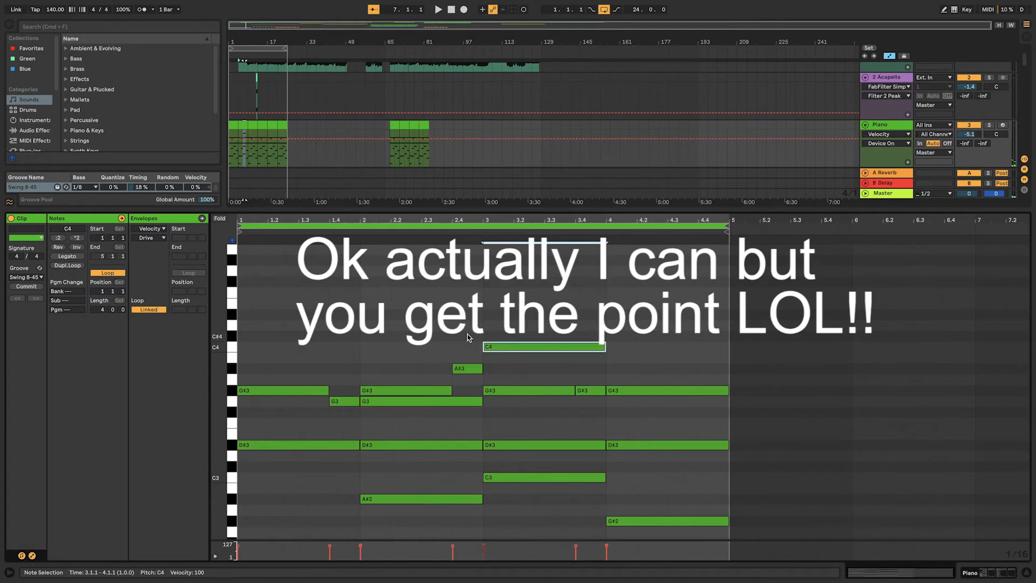
Step: Select the first chord's low G#1 and D#2 notes, followed by the upper melody notes across the first three chords
scroll(406, 342, down, 5)
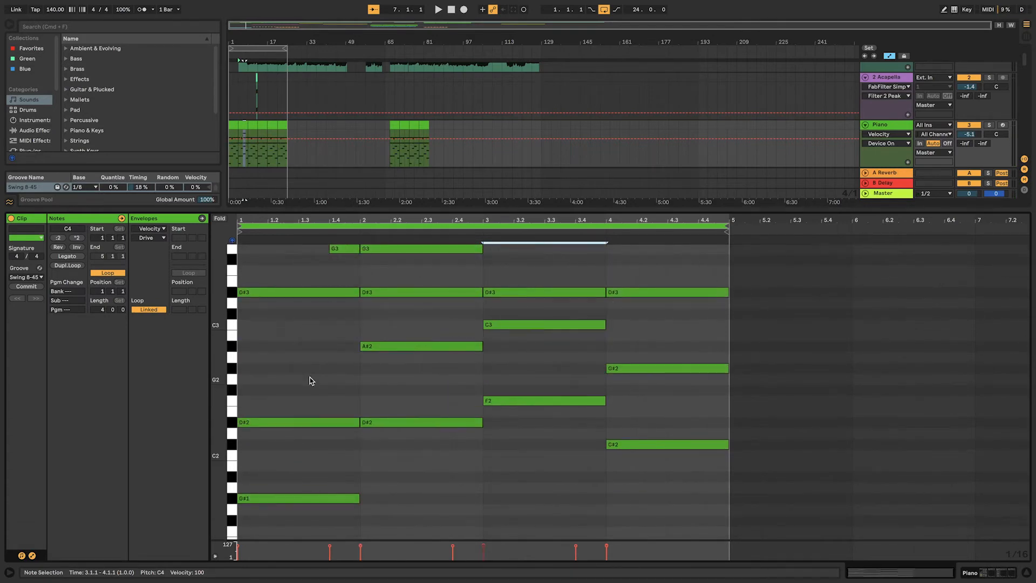
drag(314, 368, 288, 537)
scroll(316, 431, up, 3)
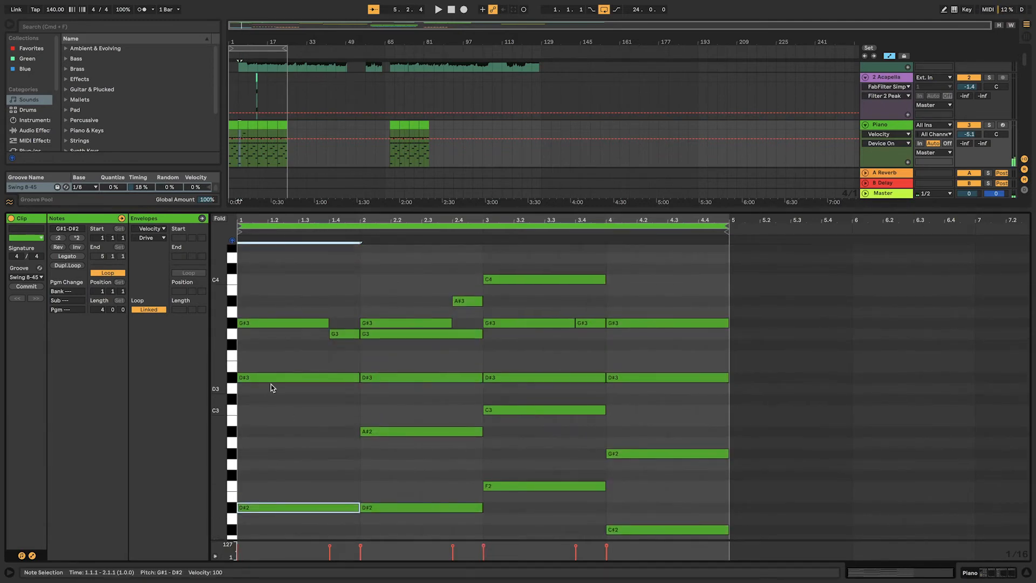
drag(277, 287, 590, 366)
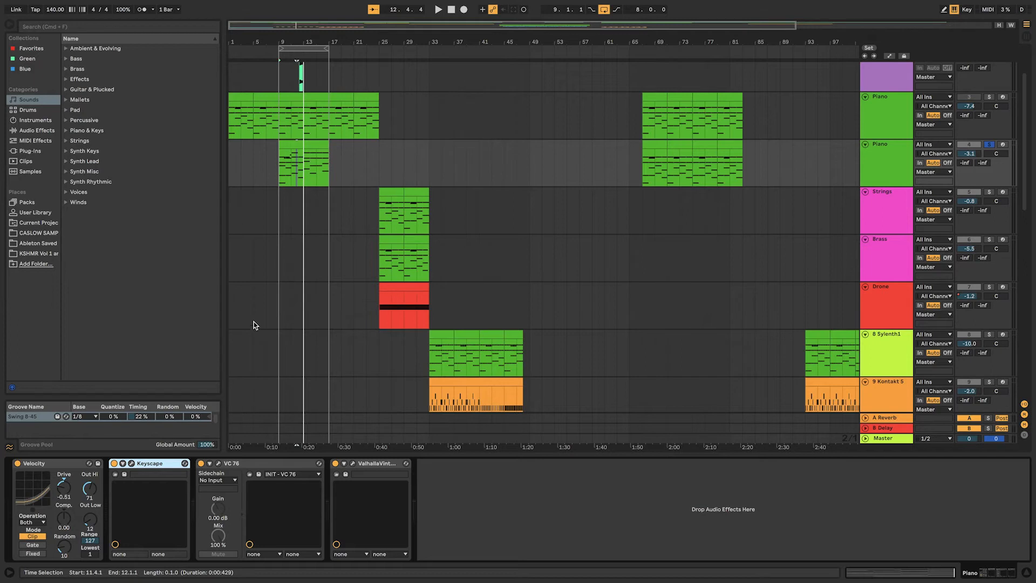
Step: Turn off solo on the lower Piano track so the other tracks are audible again
click(989, 144)
scroll(989, 143, up, 2)
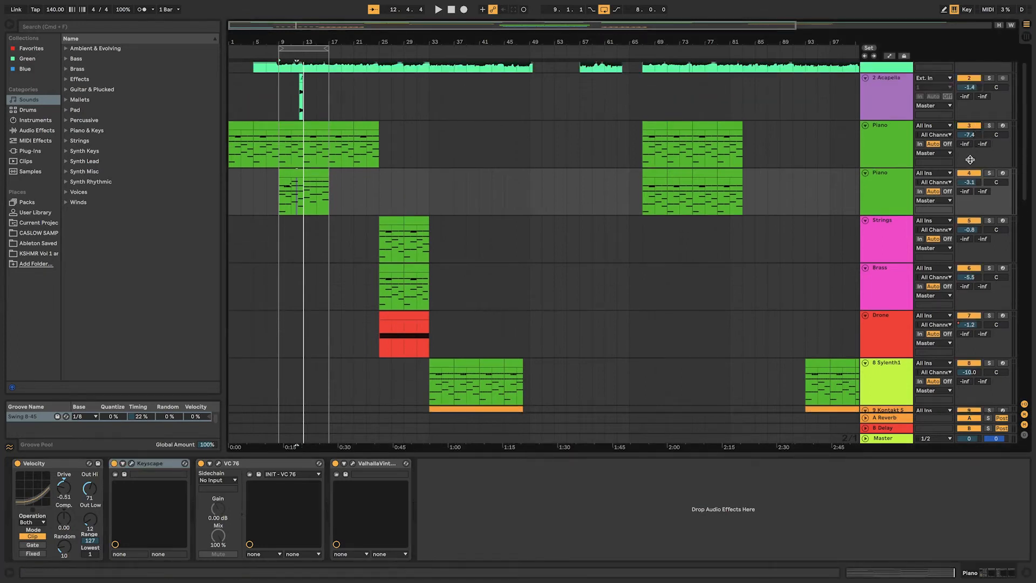
Step: Transpose the first acapella clip up 2 st and raise all notes of the upper Piano track's bar-9 clip by two semitones
scroll(529, 158, up, 2)
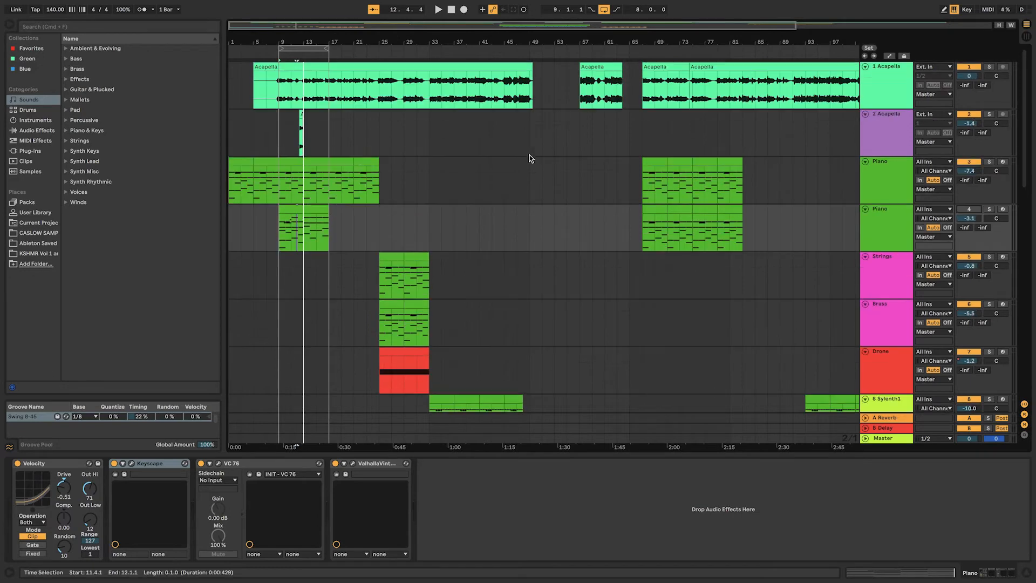
double_click(291, 82)
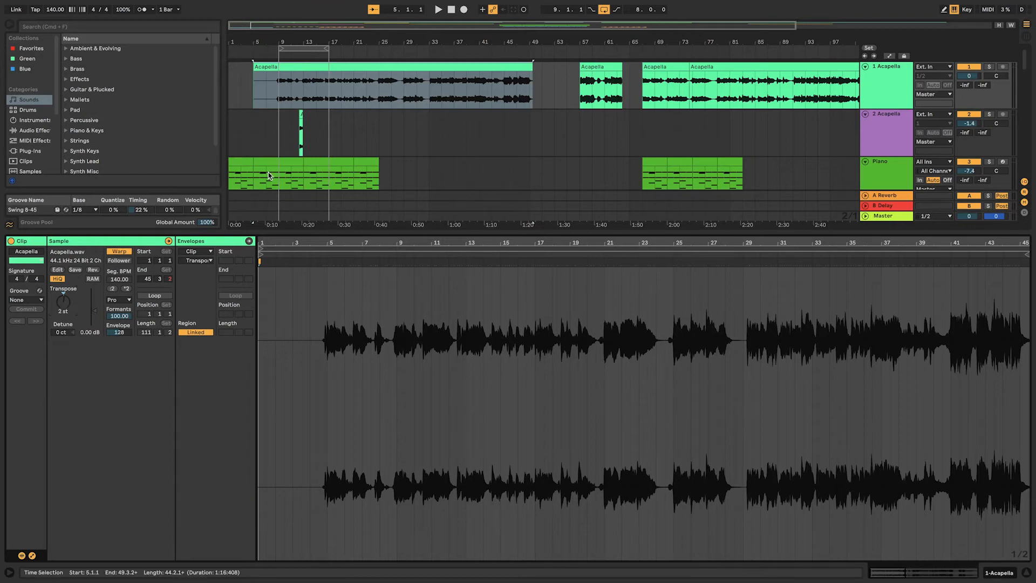
click(290, 161)
click(356, 370)
key(super+a)
key(Up)
key(Up)
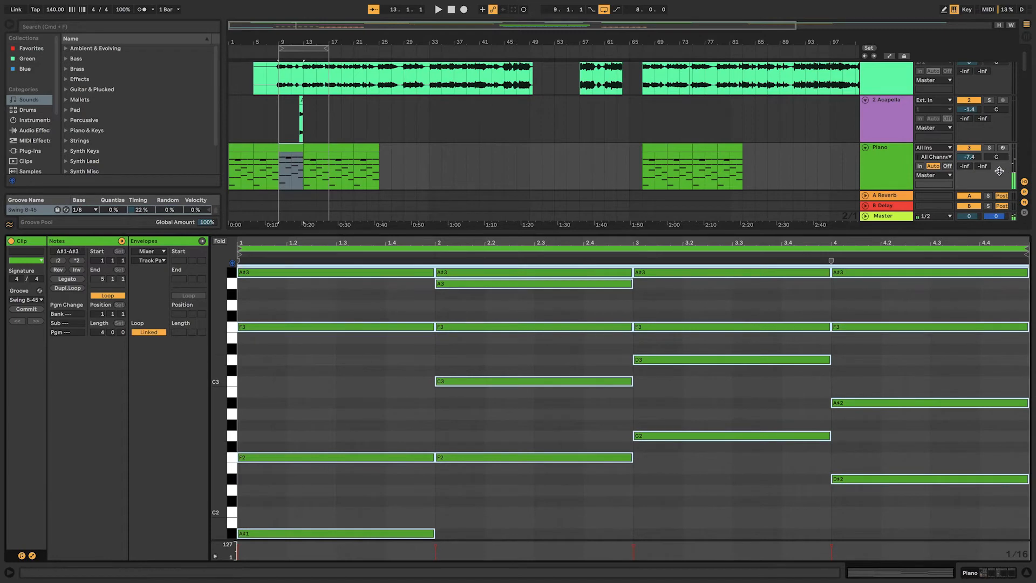
Step: Enlarge the arrangement area, solo the acapella and upper Piano tracks, and play back the transposed section from bar 9
drag(945, 238, 945, 314)
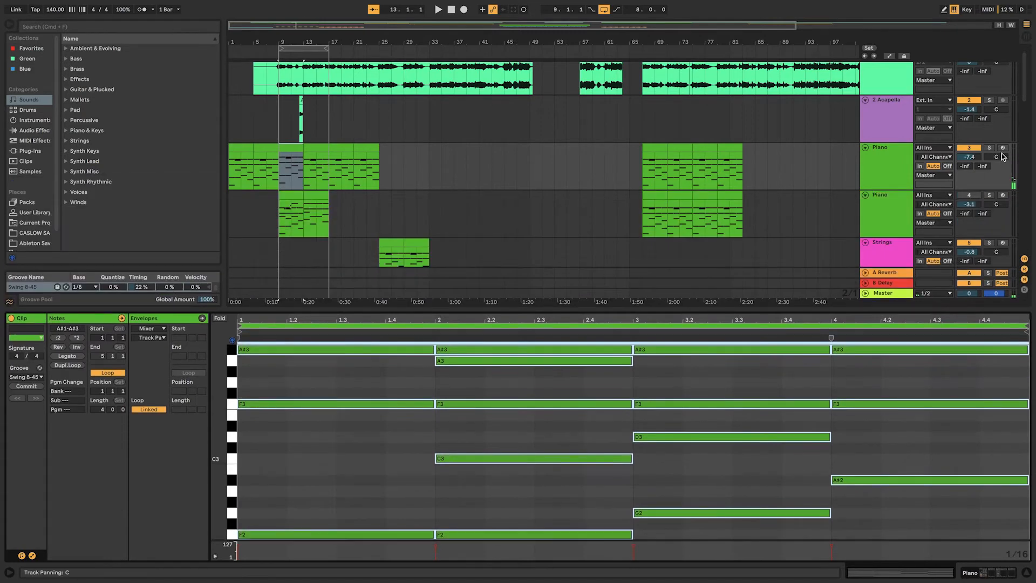
click(989, 148)
scroll(988, 108, up, 1)
key(space)
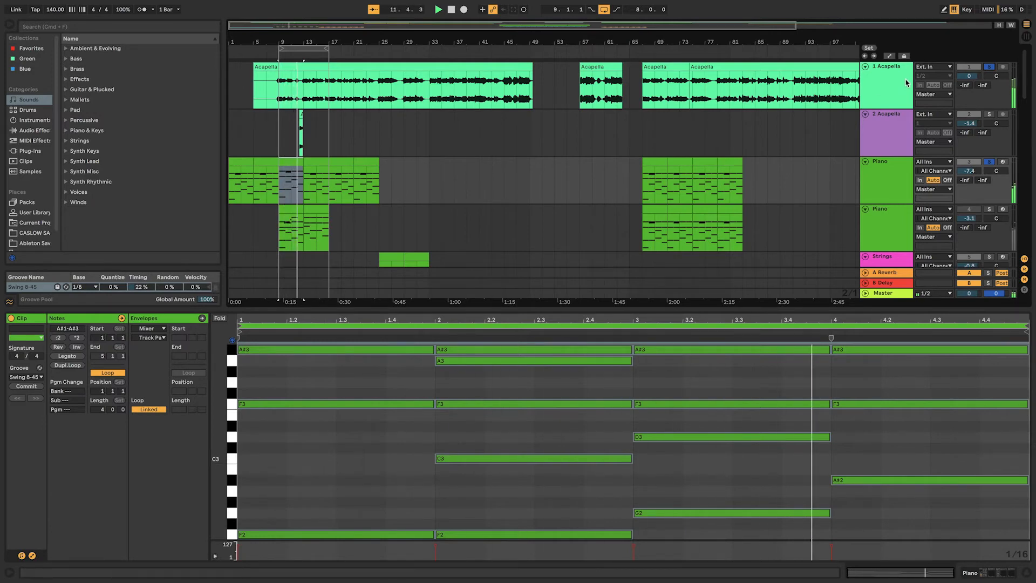
key(space)
Step: Reset the first acapella clip's transpose to 0 st, lower all notes of the bar-9 piano clip by two semitones, and play back
key(super+a)
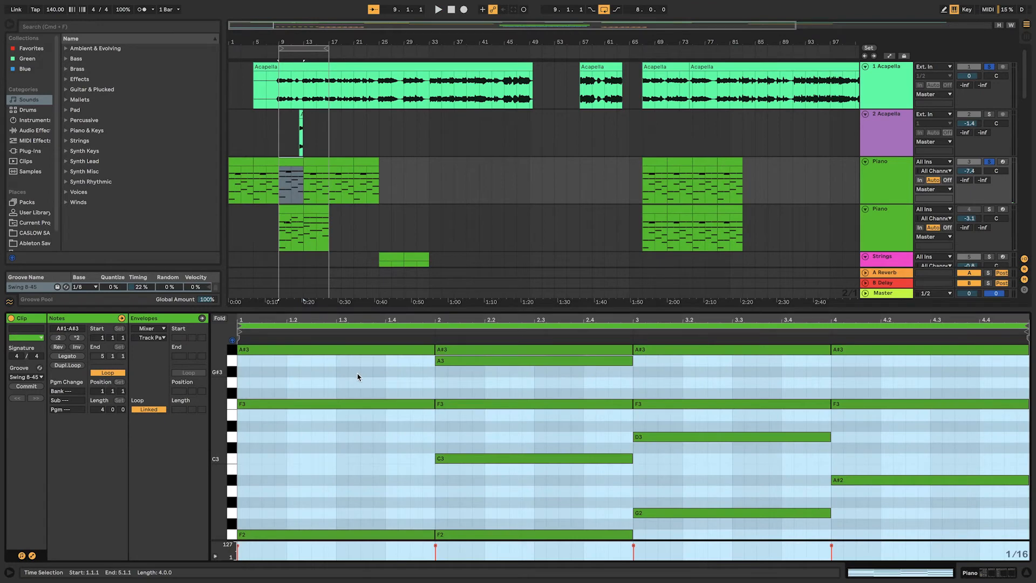
click(357, 376)
scroll(357, 374, up, 2)
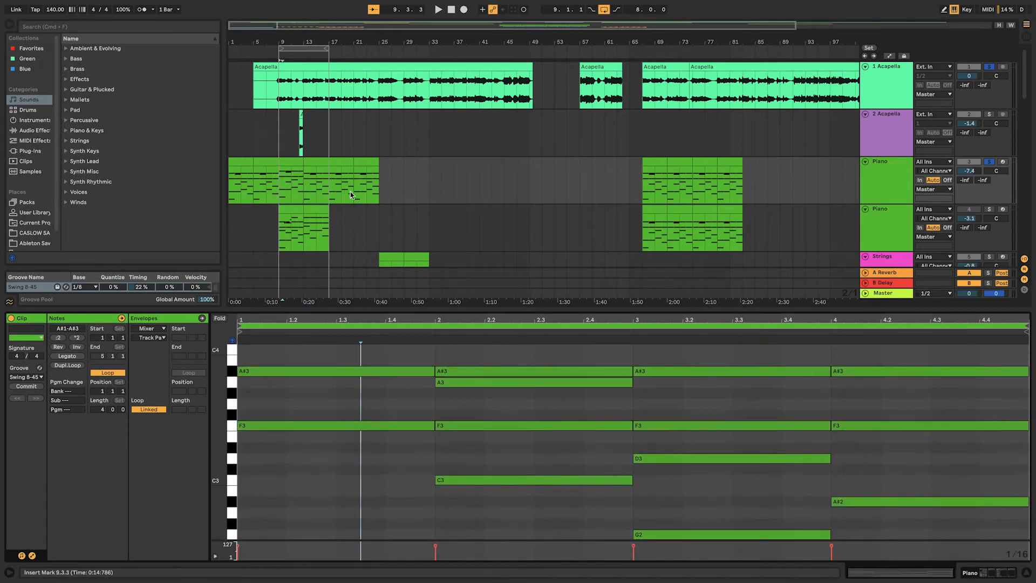
click(331, 66)
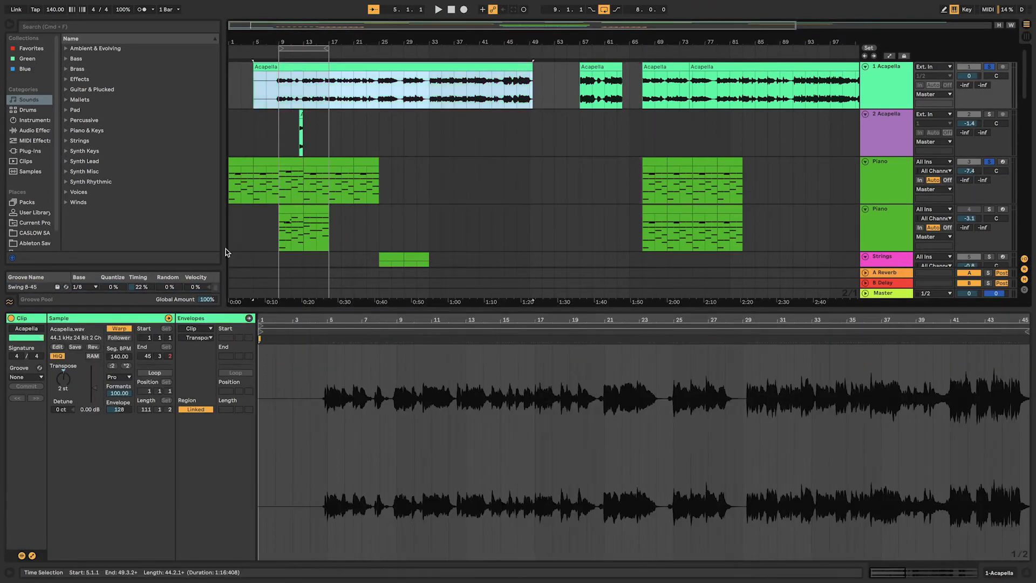
click(59, 380)
key(Delete)
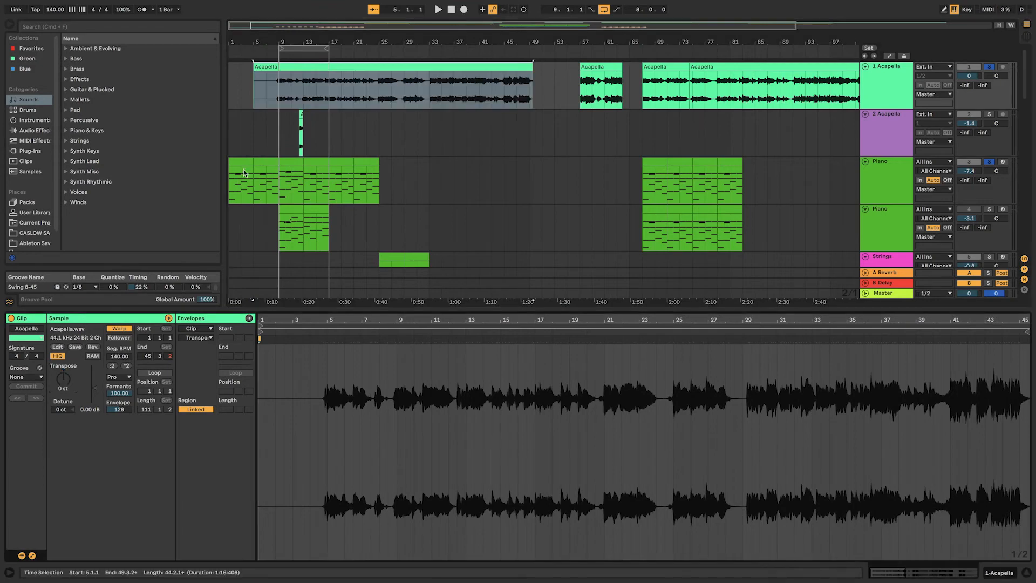
click(281, 161)
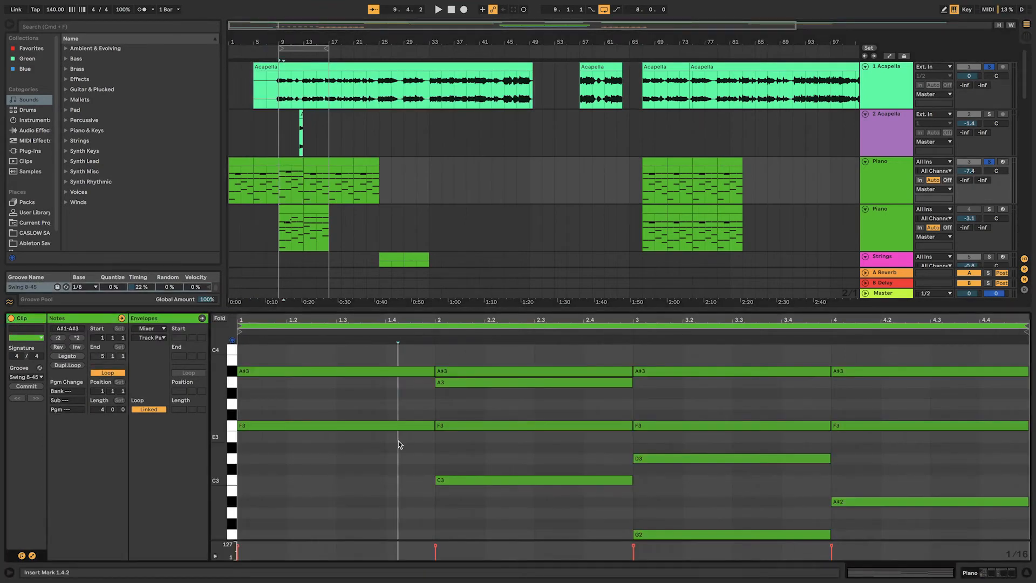
key(super+a)
key(space)
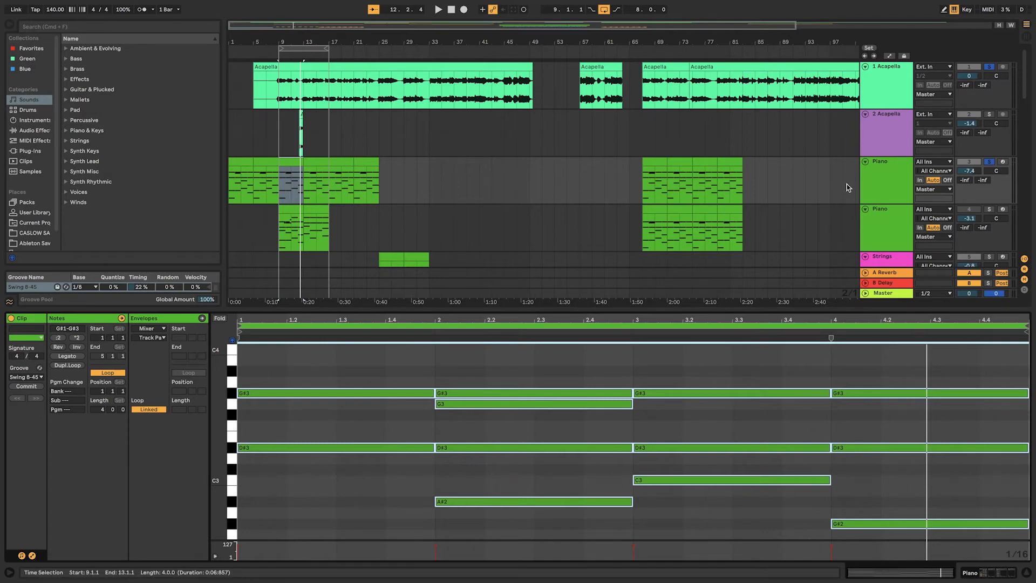
Step: Load the LA Custom C7 - Hard preset in the upper Piano track's Keyscape and listen to the section
click(880, 185)
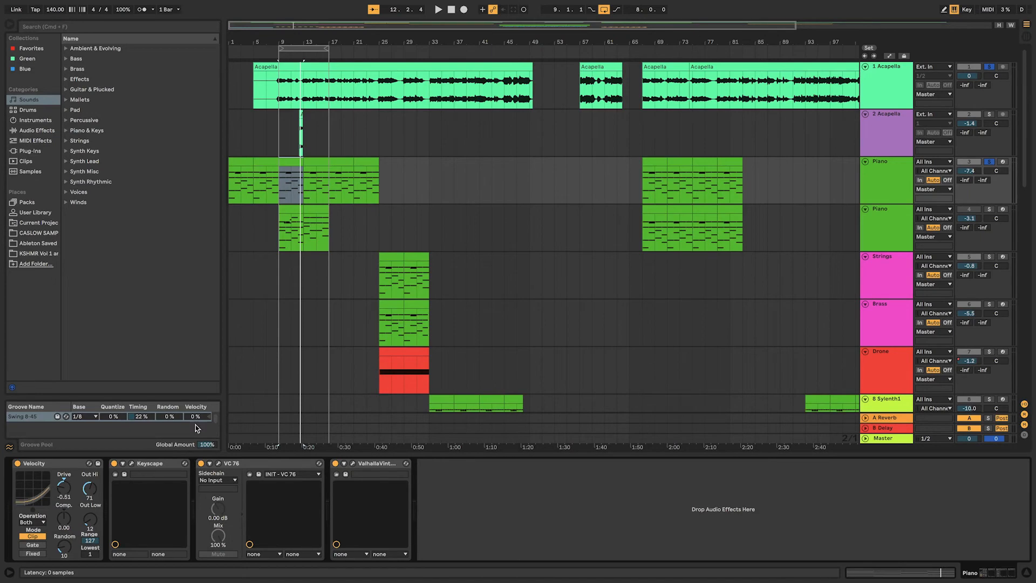
click(132, 463)
scroll(125, 320, down, 3)
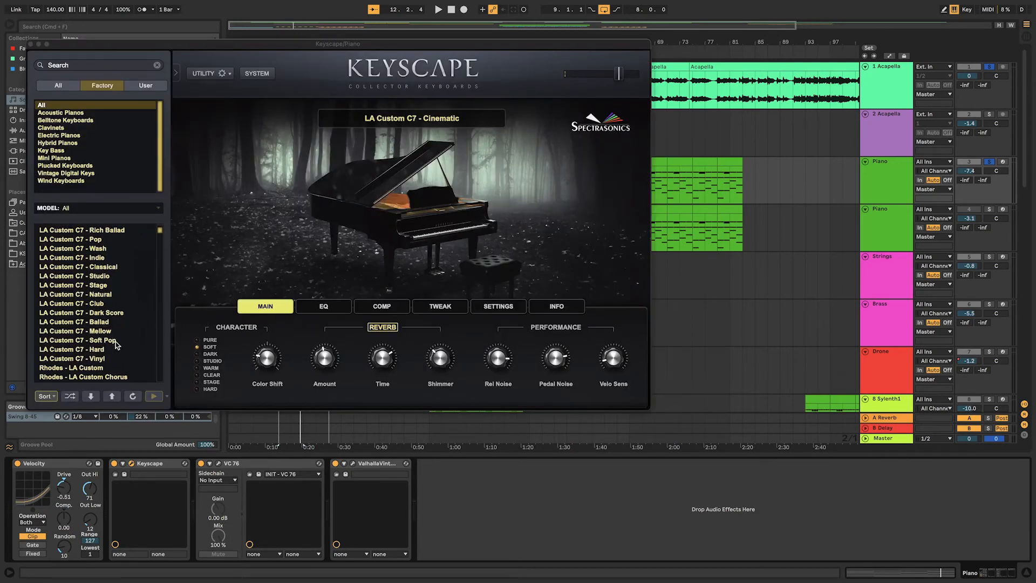
click(115, 341)
click(108, 349)
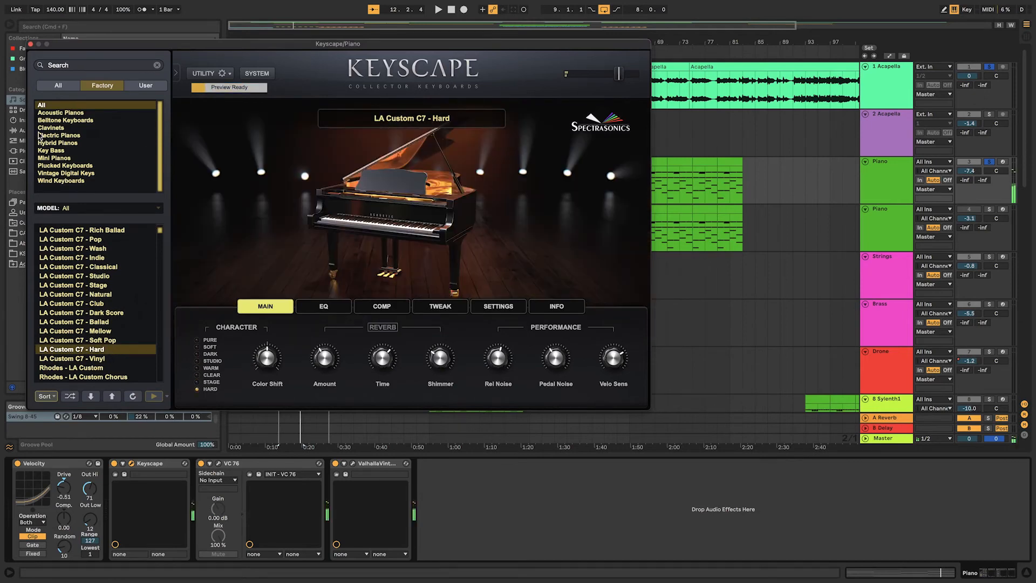
click(30, 44)
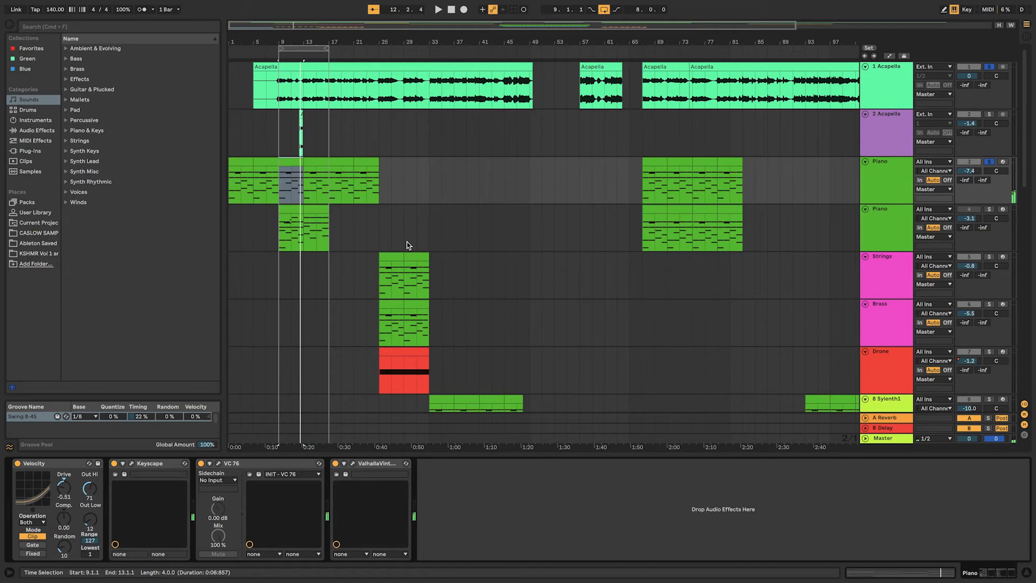
key(space)
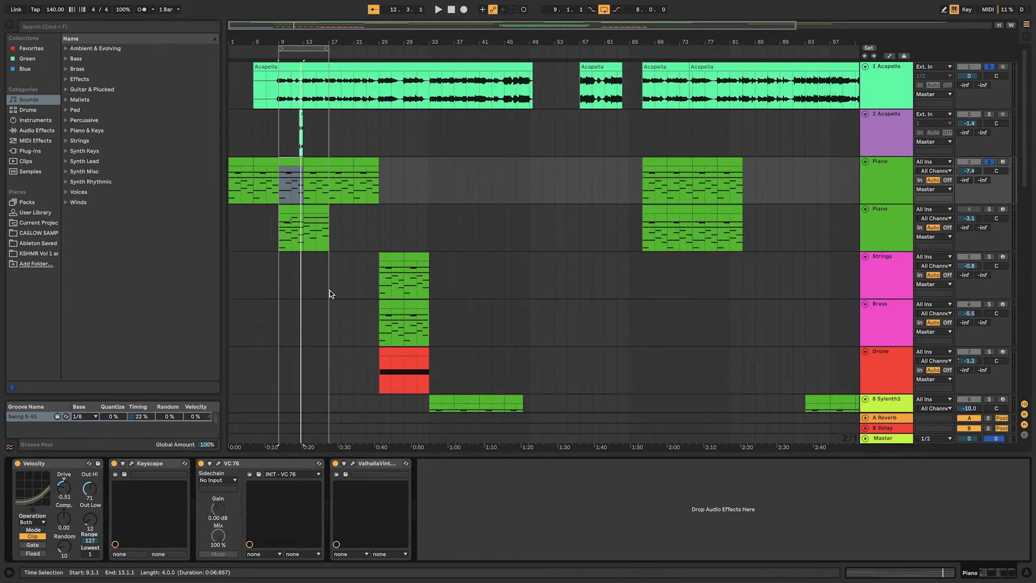
Step: Load the LA Custom C7 - Cinematic preset in Keyscape, listen to it from bar 9, and close the plug-in
click(131, 463)
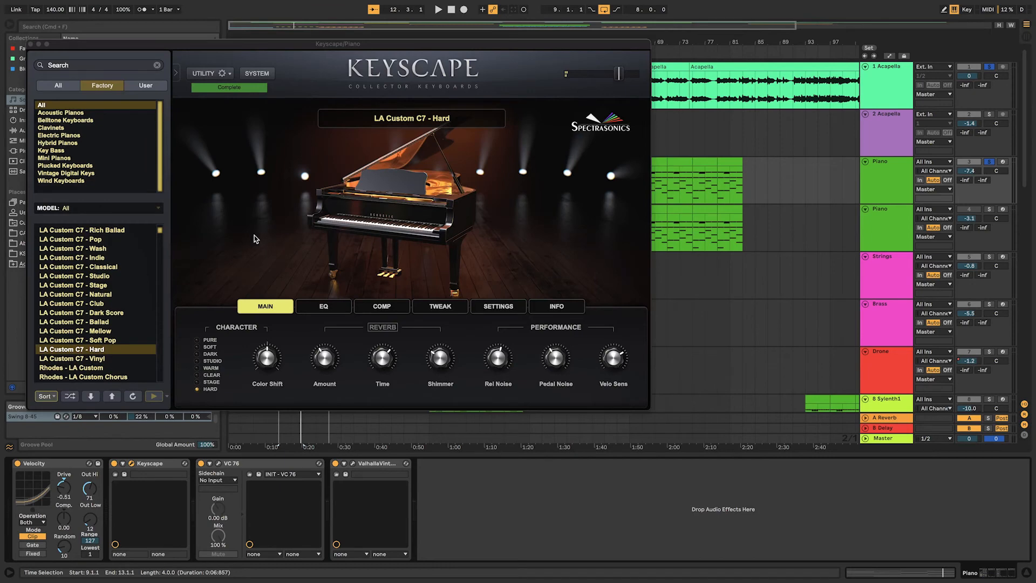
scroll(110, 252, up, 5)
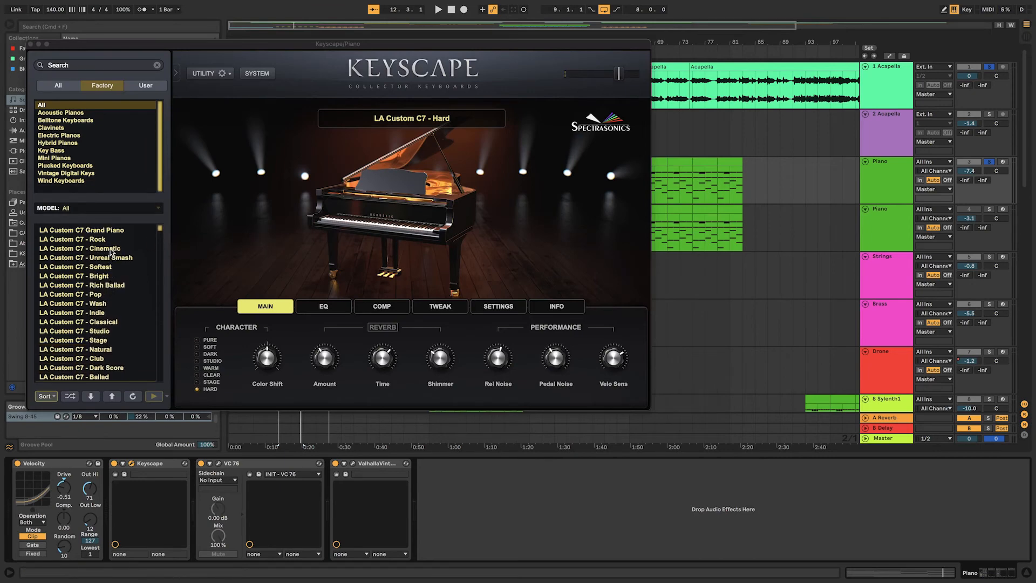
click(110, 249)
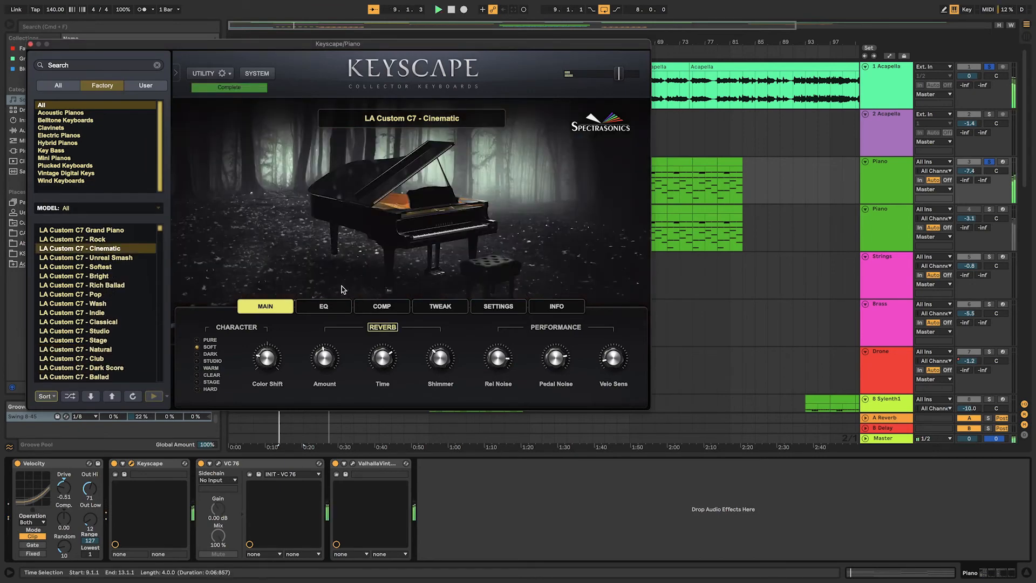
key(space)
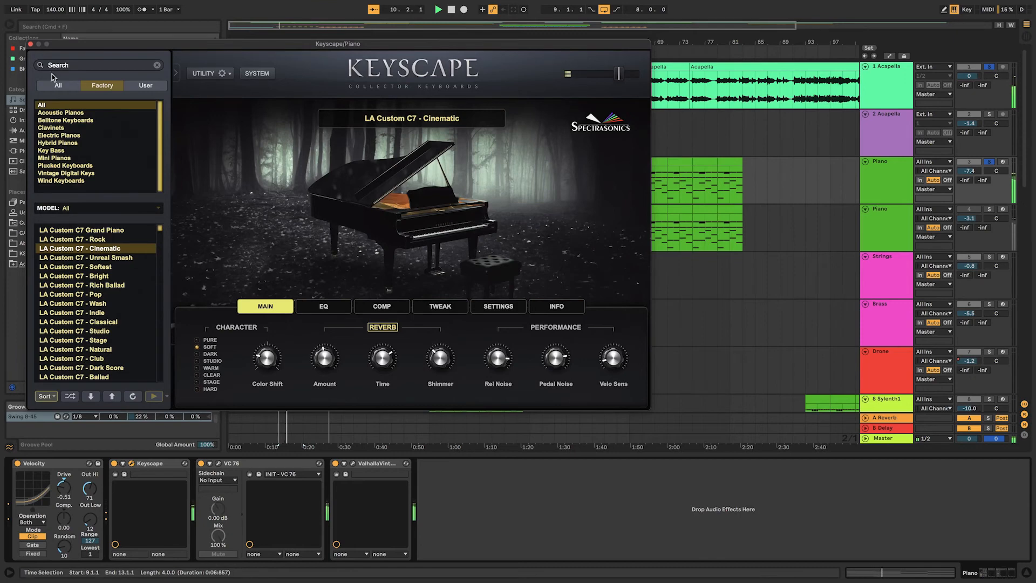
click(31, 43)
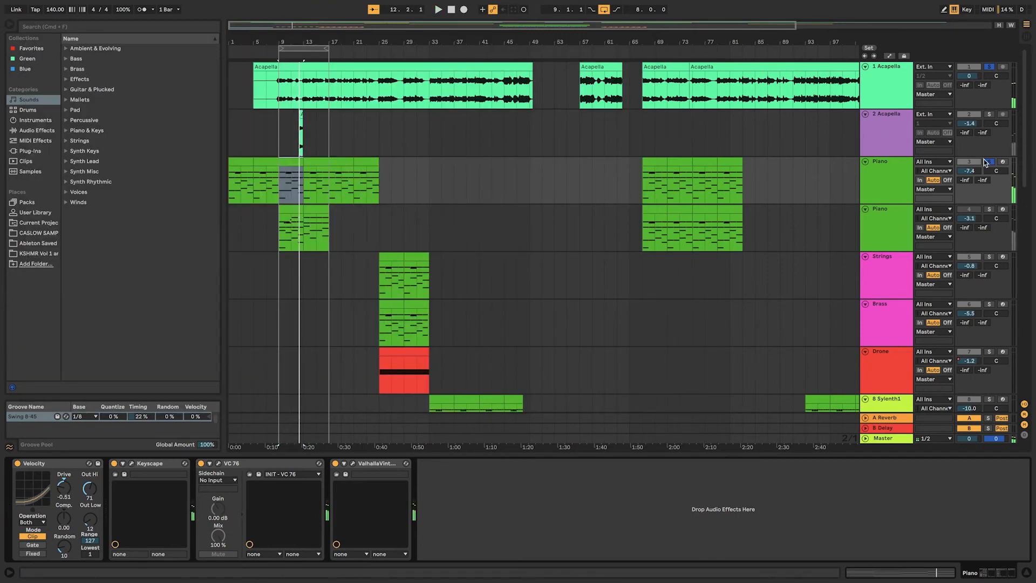
Step: Turn off solo on the acapella and upper Piano tracks and activate the Reese track
scroll(974, 183, down, 2)
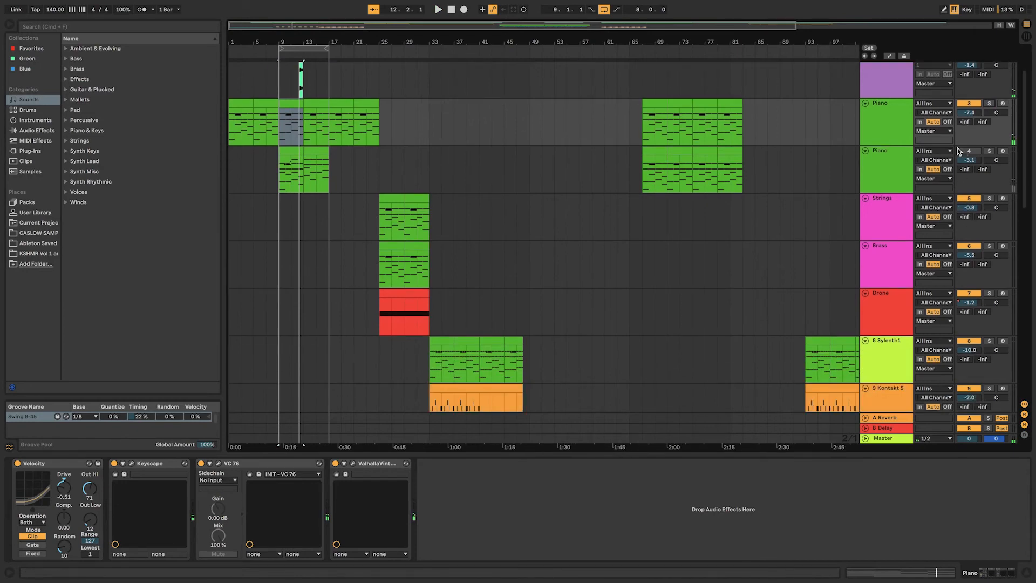
scroll(963, 216, down, 5)
scroll(958, 215, down, 2)
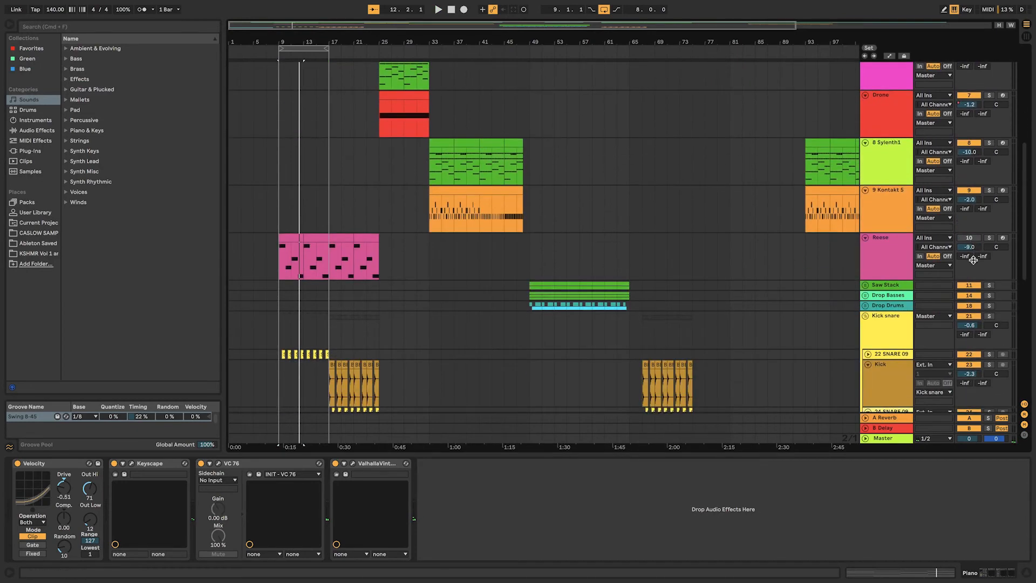
scroll(969, 247, up, 9)
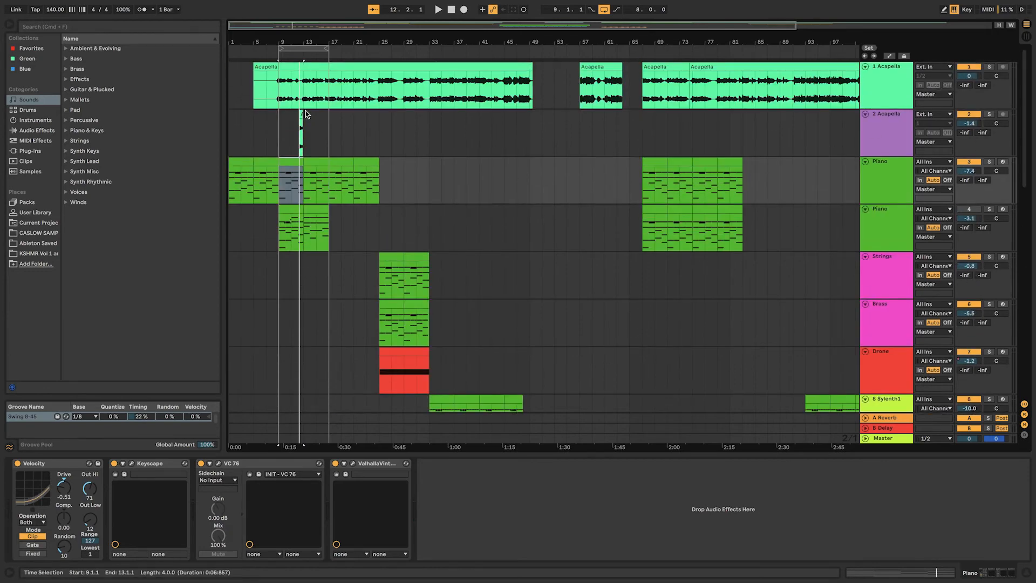
Step: Play back the section from bar 9 to hear the piano with the Reese bass and the other tracks
key(space)
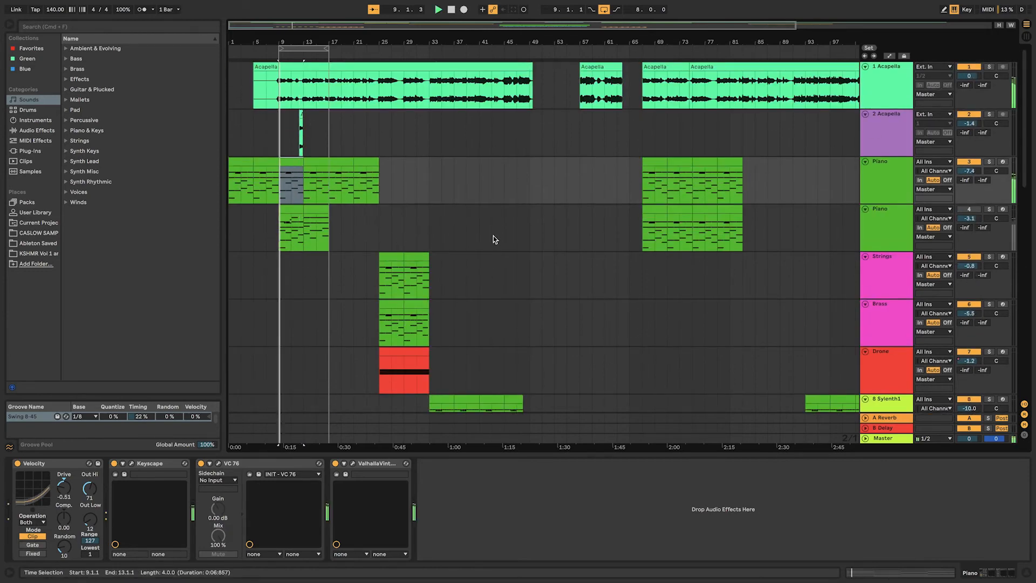
scroll(761, 270, down, 2)
scroll(767, 275, down, 6)
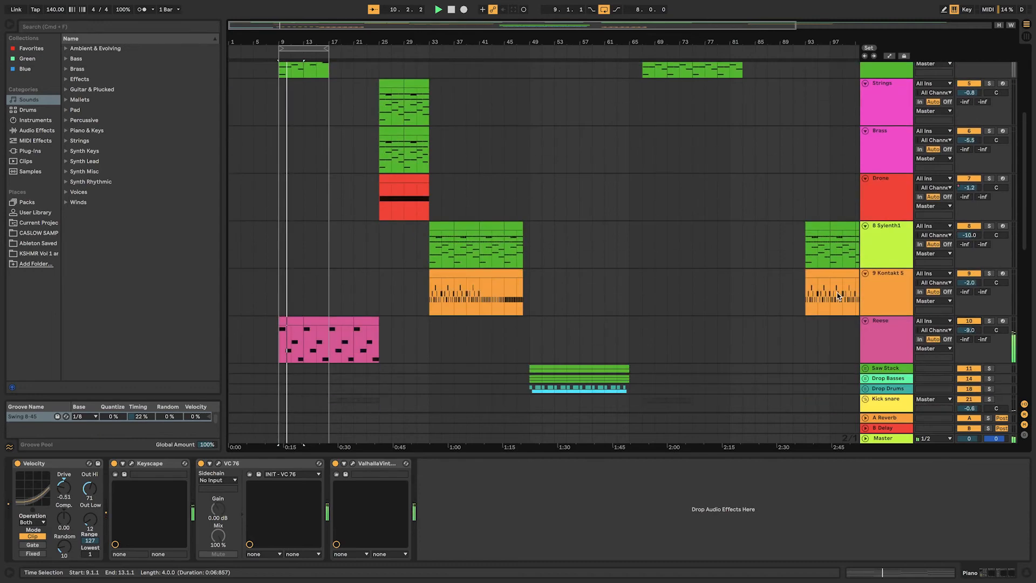
scroll(971, 305, down, 1)
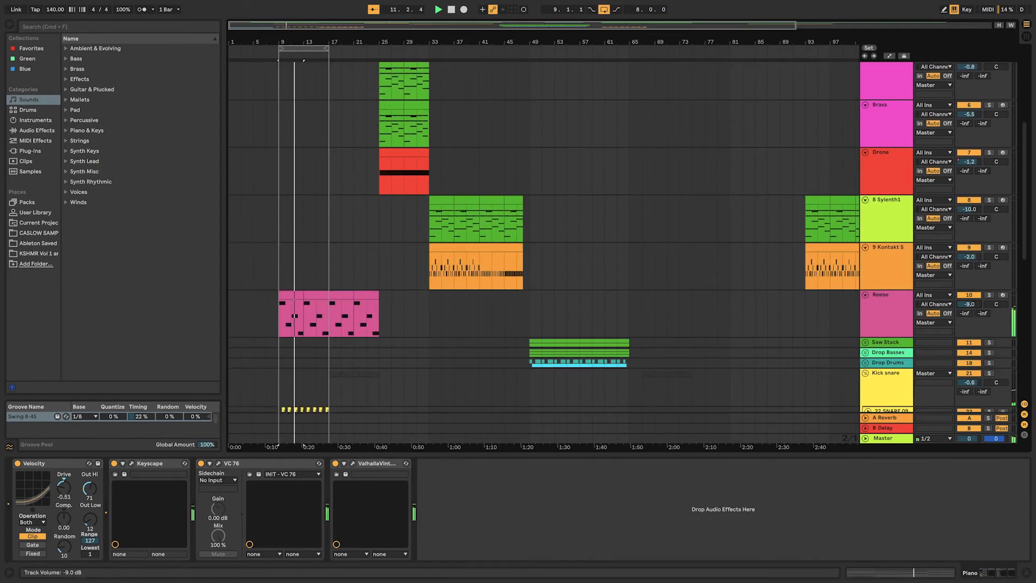
scroll(603, 313, up, 1)
scroll(603, 312, up, 8)
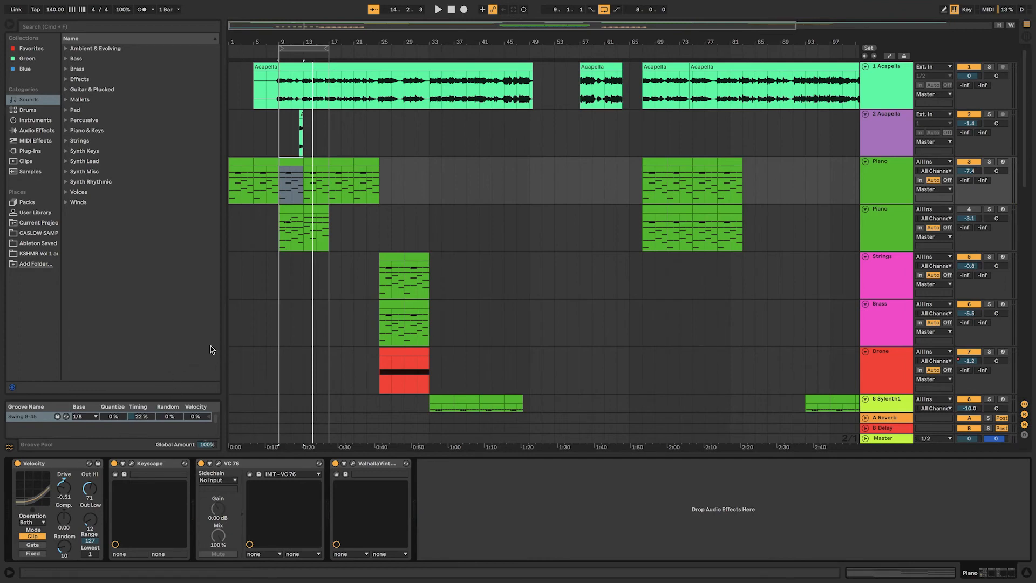
Step: Set the upper Piano track's Velocity device to an Out Low of 0 and a Drive of -0.43
double_click(43, 461)
double_click(21, 490)
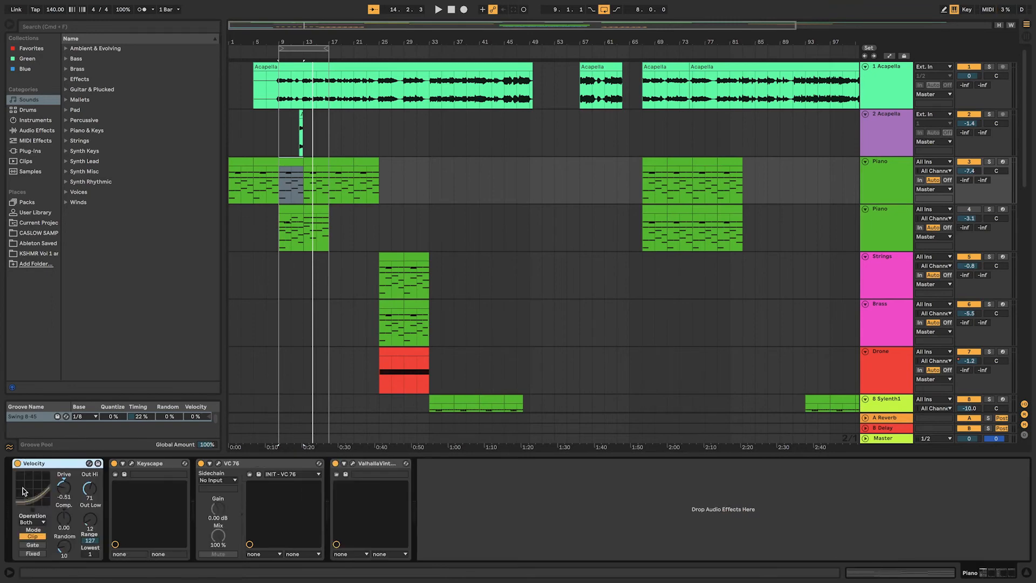
drag(90, 519, 90, 508)
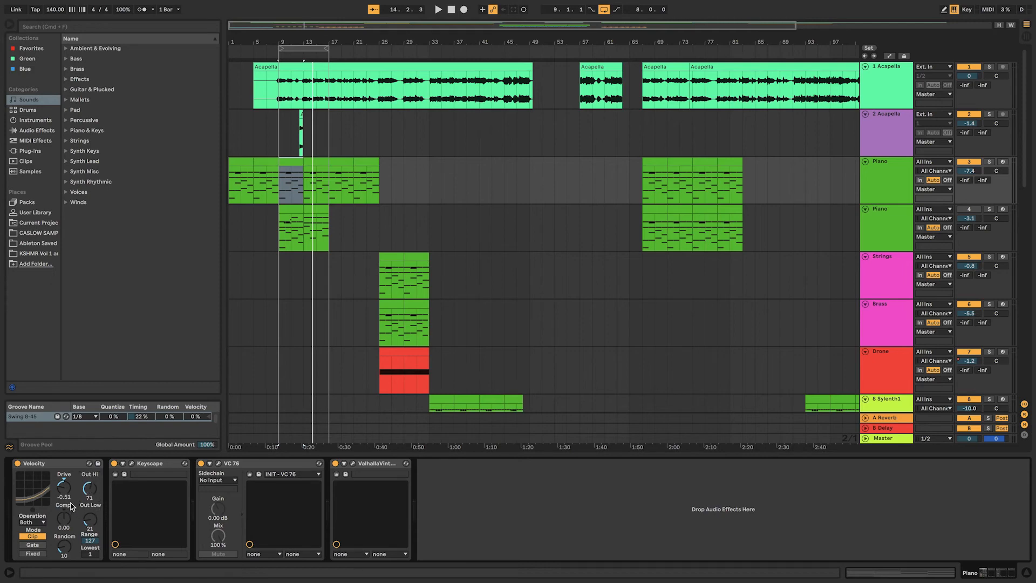
drag(89, 519, 90, 534)
key(Delete)
drag(64, 487, 64, 496)
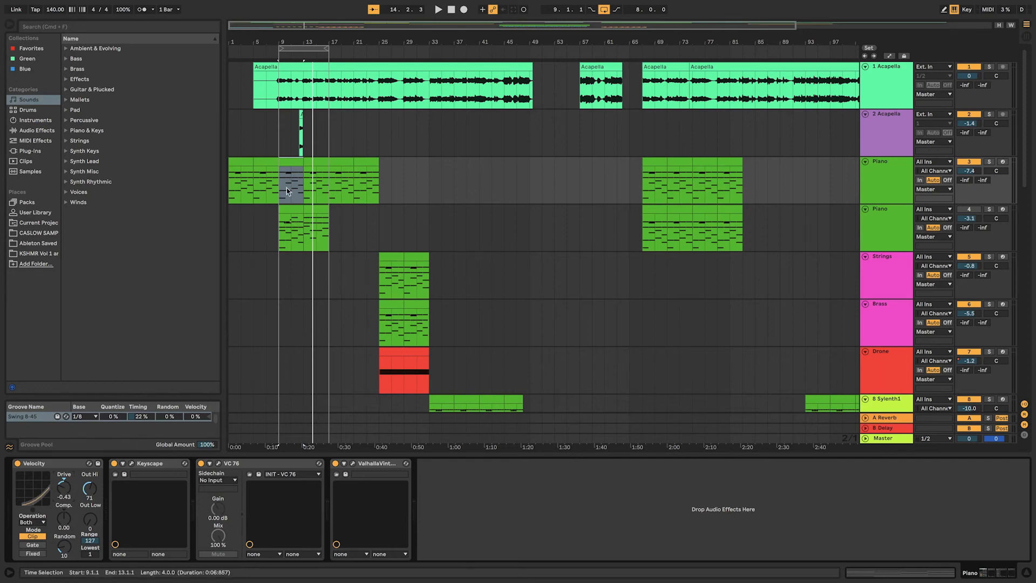
Step: Set the Swing 8-45 groove's timing to 18% and change the bar-9 piano clip's groove to None
double_click(294, 165)
drag(201, 455, 200, 309)
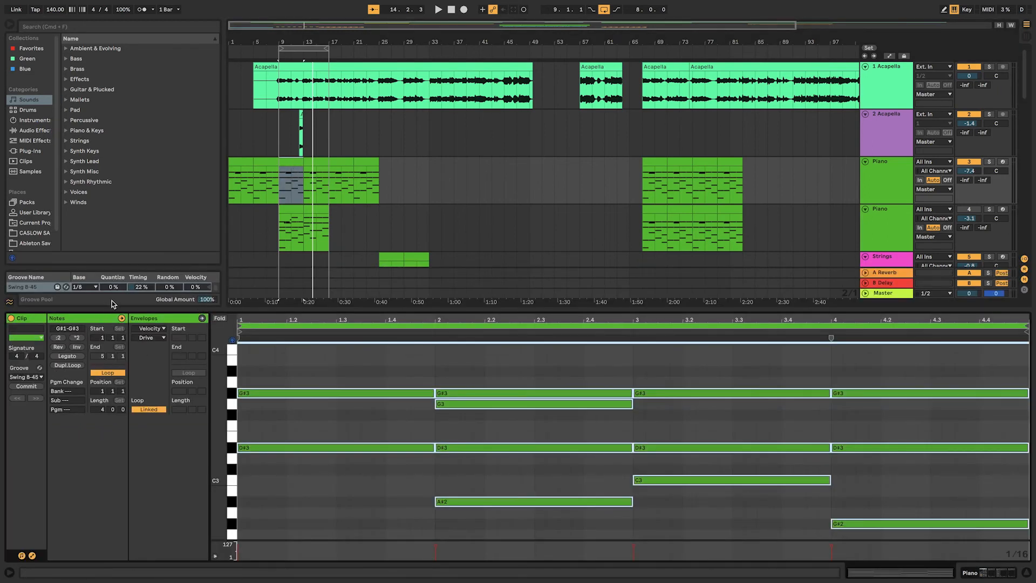
drag(141, 286, 141, 292)
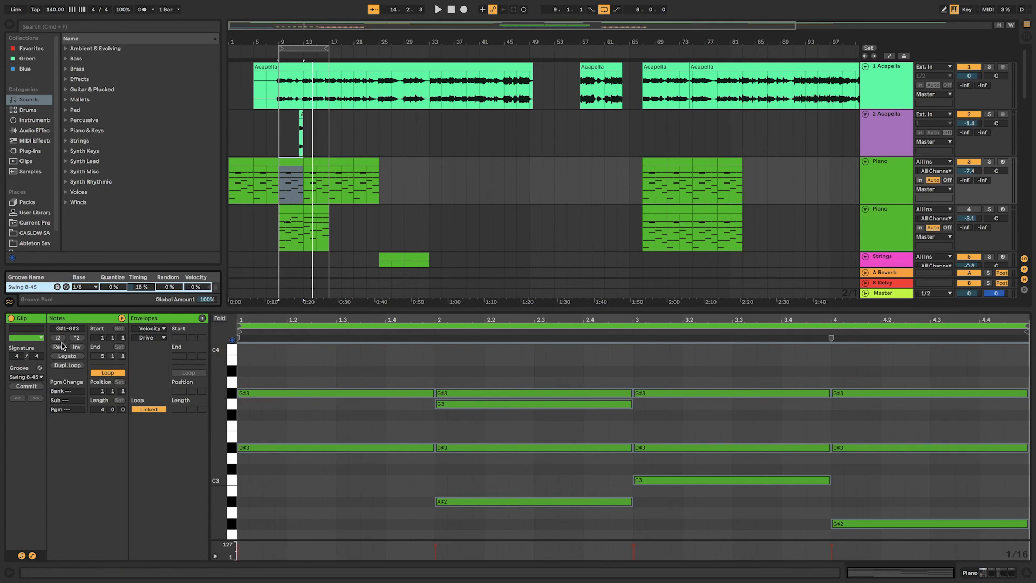
click(32, 377)
click(282, 160)
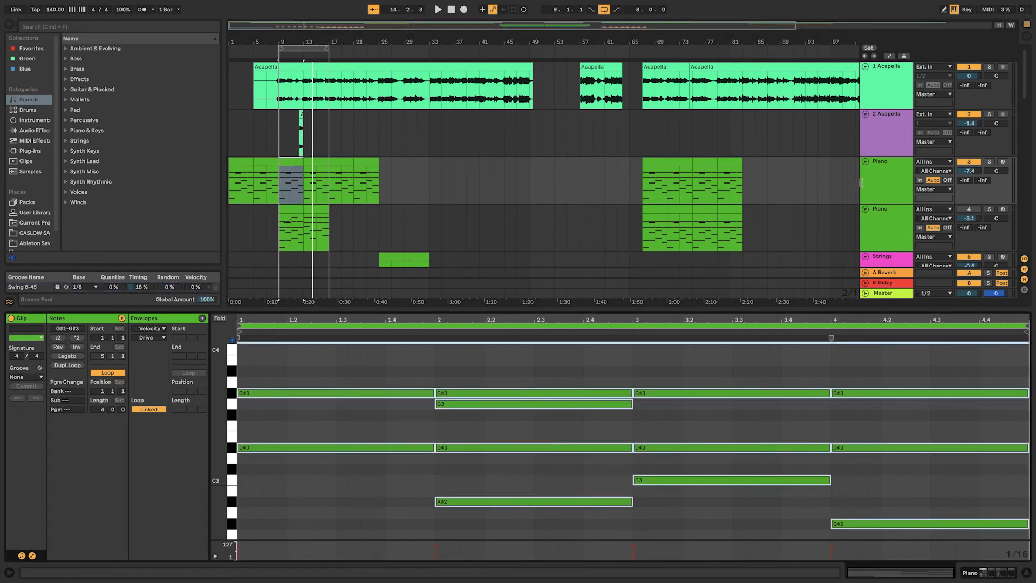
key(shift+Tab)
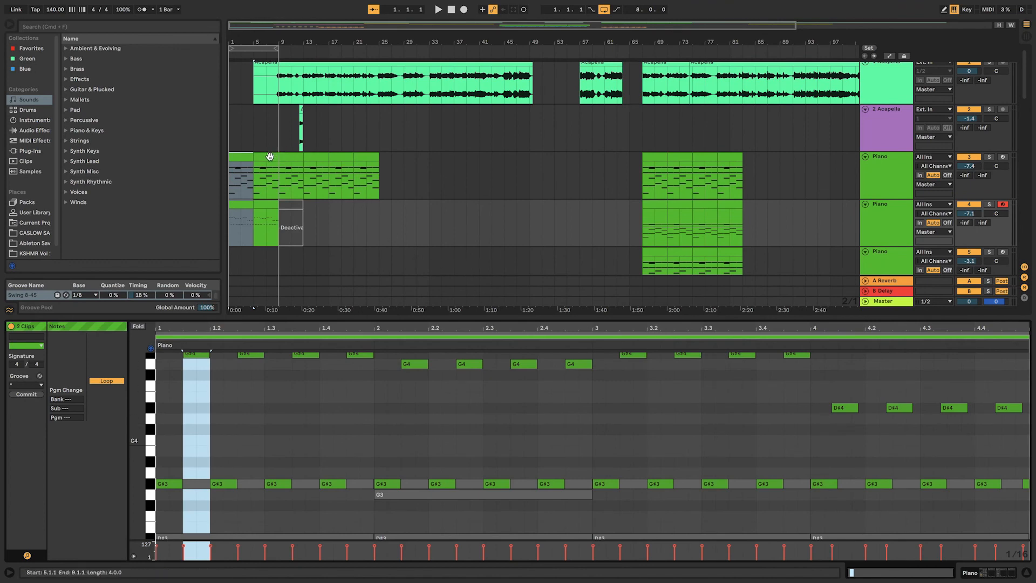
Step: Open the upper Piano track's bar-5 clip, enlarge the note editor and examine how its four chords are voiced
click(270, 157)
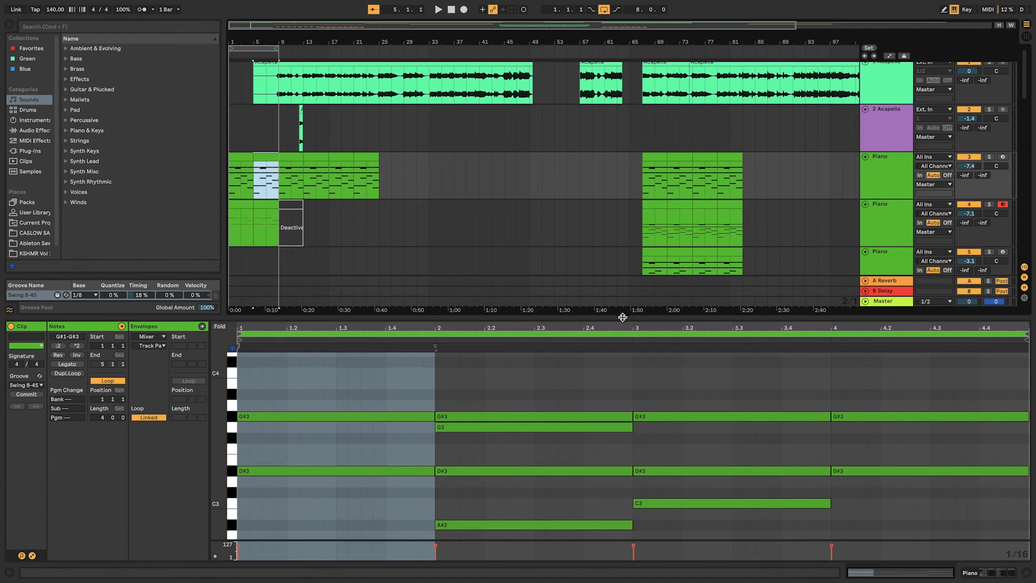
drag(620, 317, 612, 200)
scroll(517, 351, up, 1)
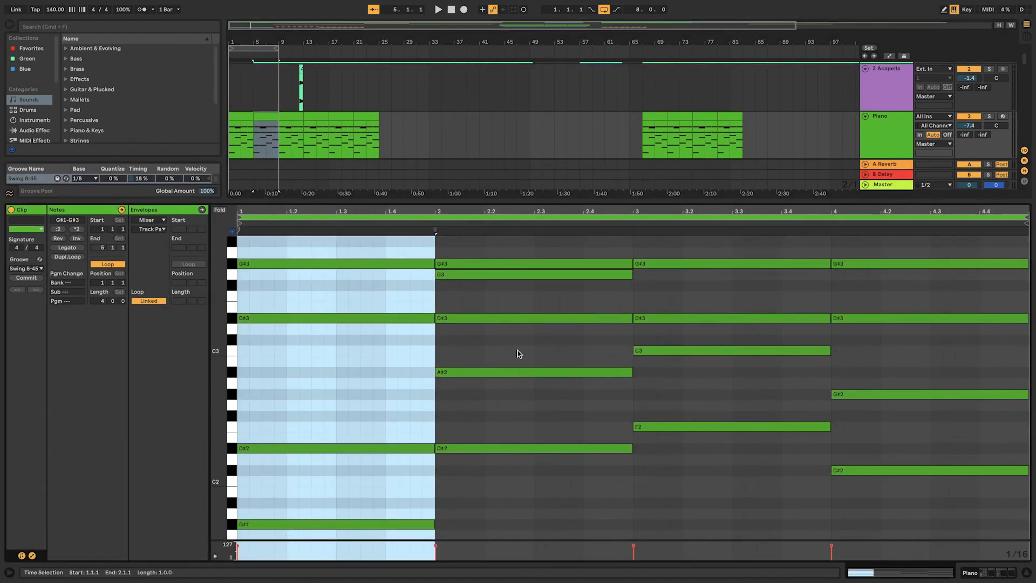
scroll(517, 351, down, 2)
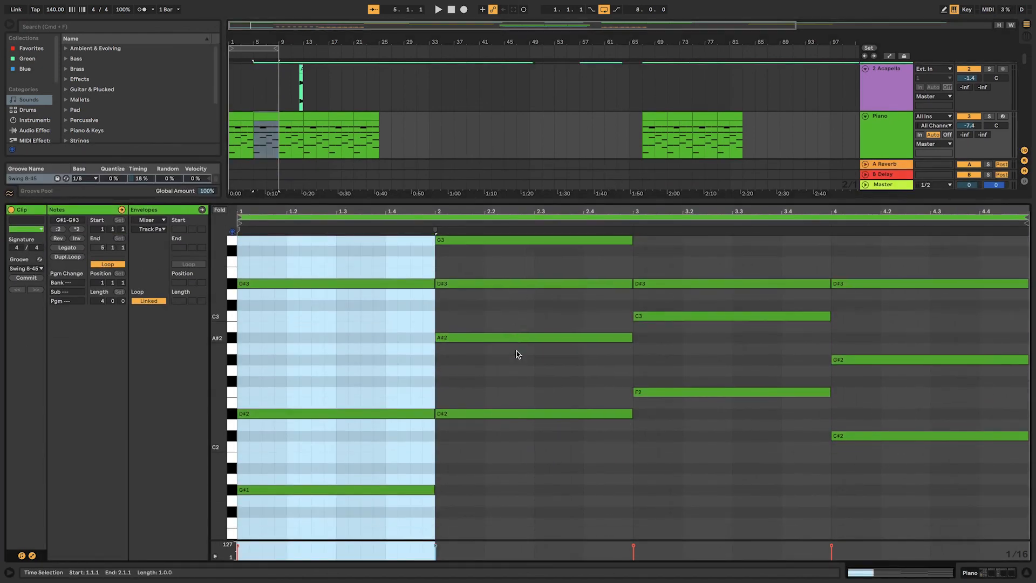
scroll(516, 352, down, 2)
scroll(517, 352, up, 4)
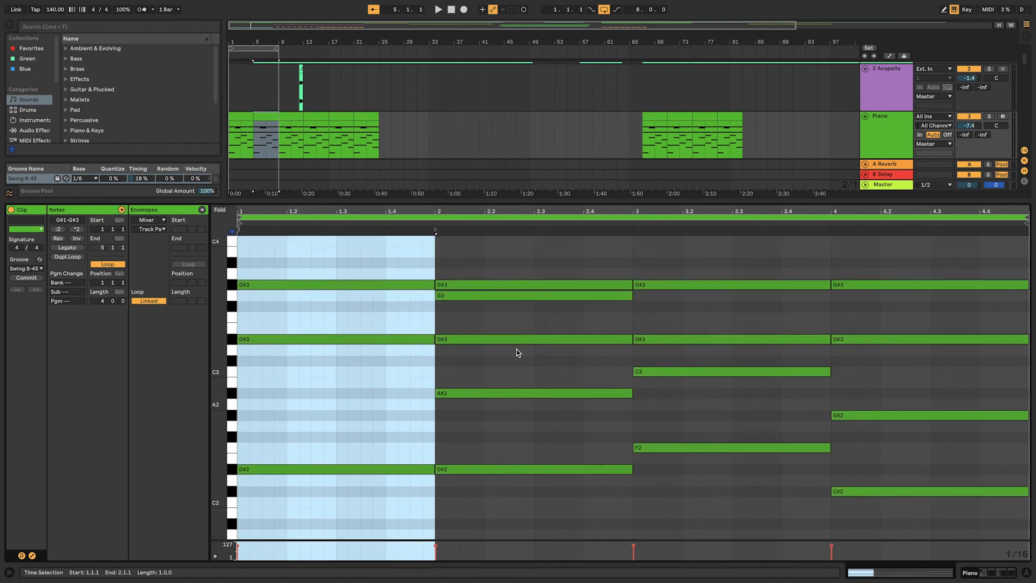
scroll(516, 348, up, 2)
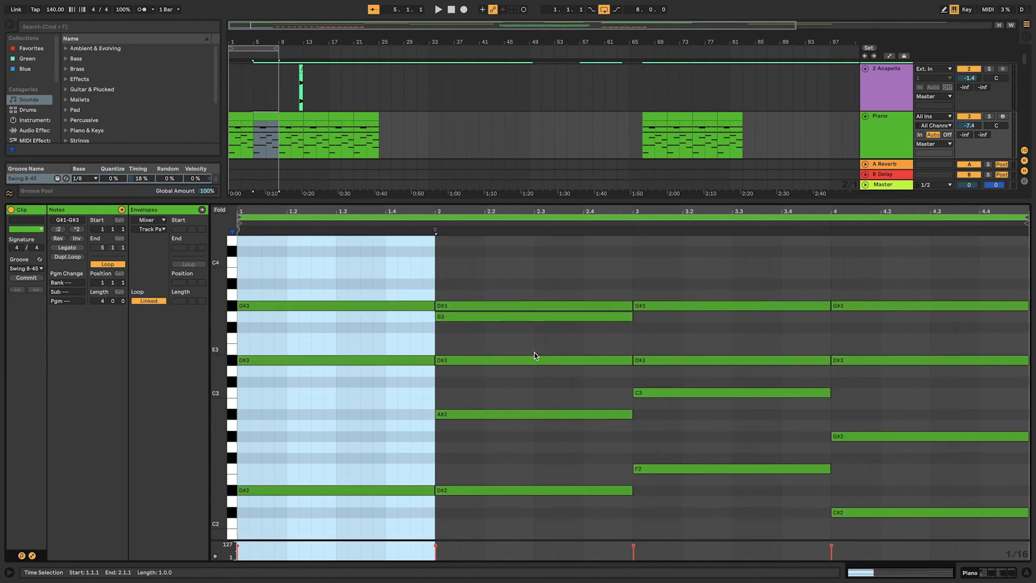
Step: Add a one-bar G3 note to the third chord of the bar-5 piano clip, spanning 3.1.1 to 4.1.1
click(643, 325)
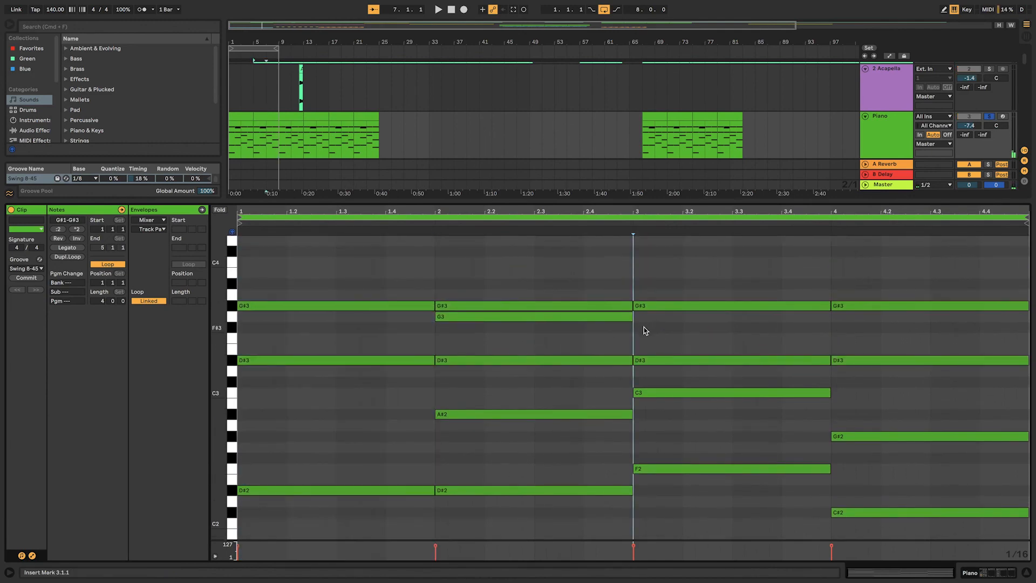
scroll(643, 327, down, 1)
double_click(640, 313)
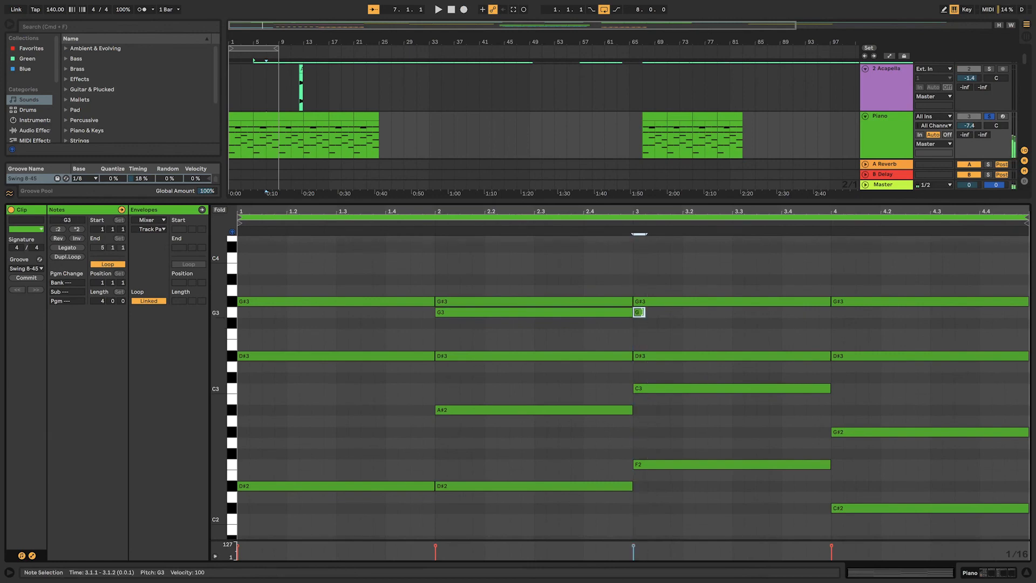
drag(645, 312, 826, 306)
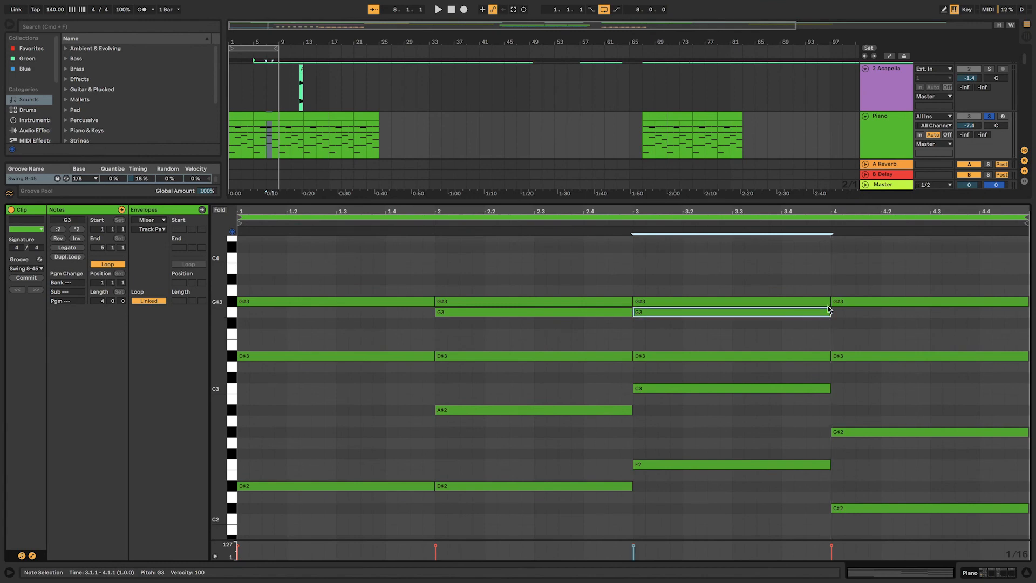
Step: Play back the piano clip from bar 5 to hear the chords with G3 in the third chord
click(272, 118)
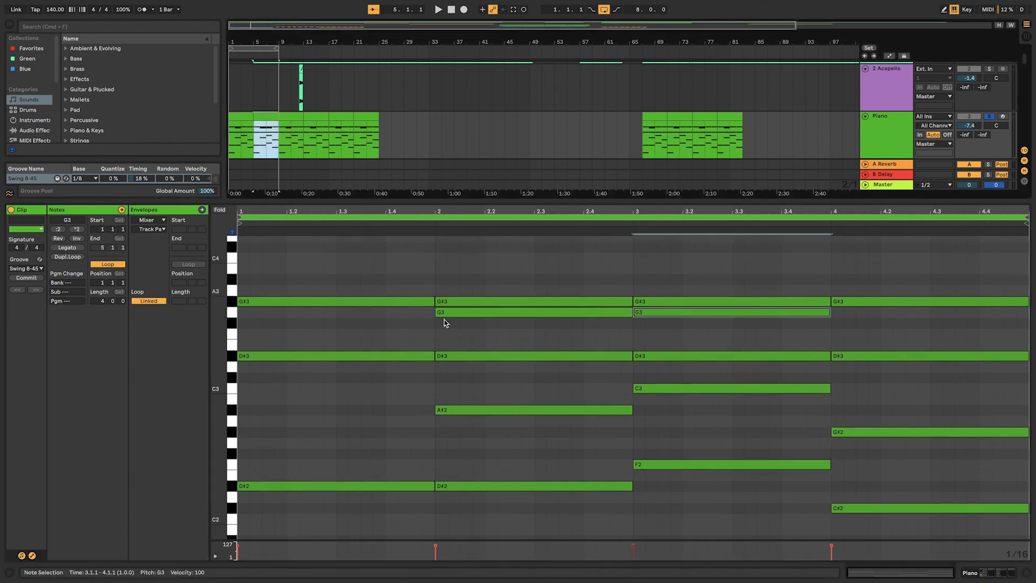
key(space)
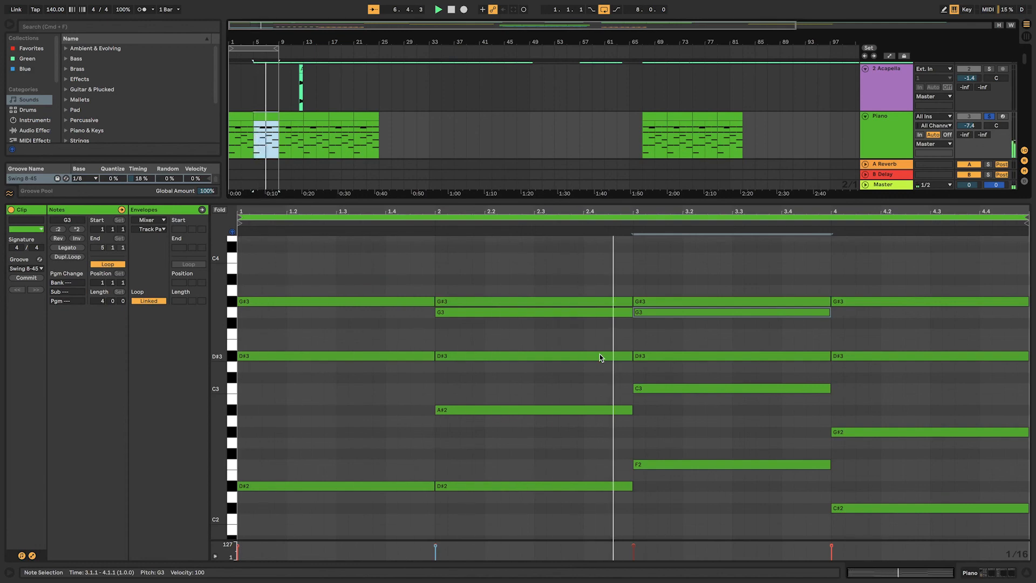
key(super+a)
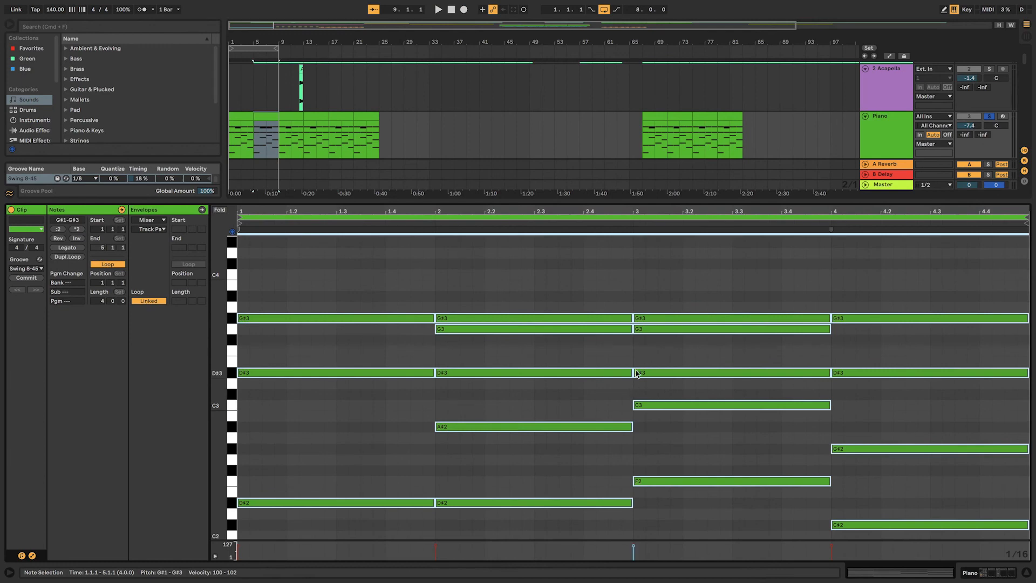
Step: Delete the G3 note from the third chord of the bar-5 piano clip
click(656, 340)
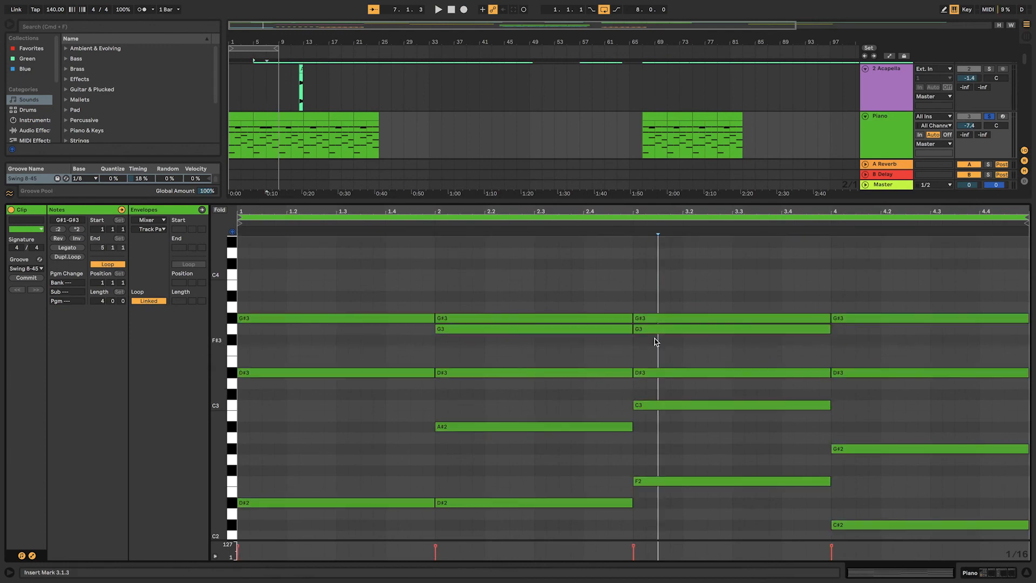
click(661, 329)
key(Delete)
Step: Play back the piano clip from 1.3.4 in its first bar to hear the progression without G3 in the third chord
click(373, 339)
key(space)
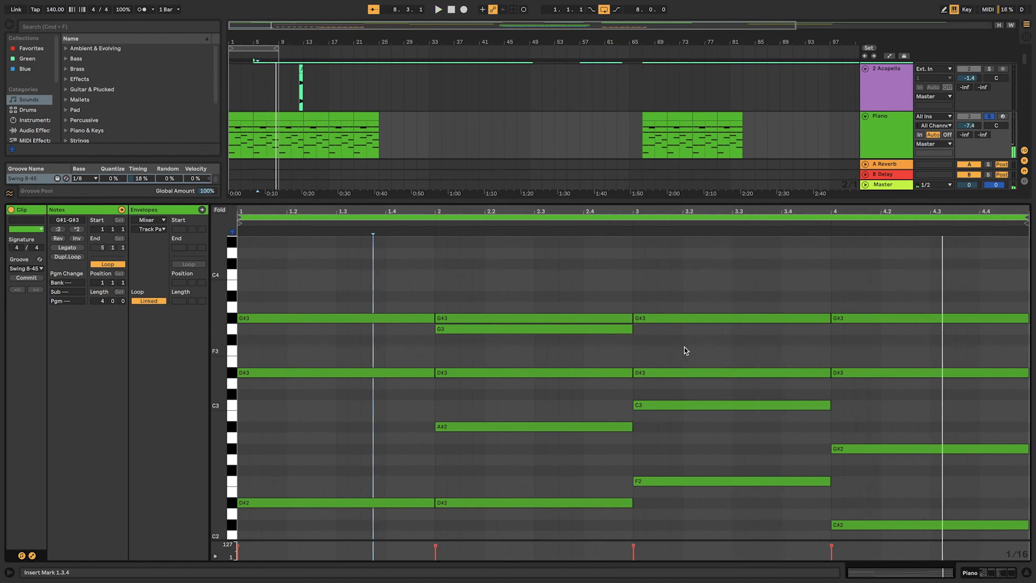
scroll(684, 348, down, 2)
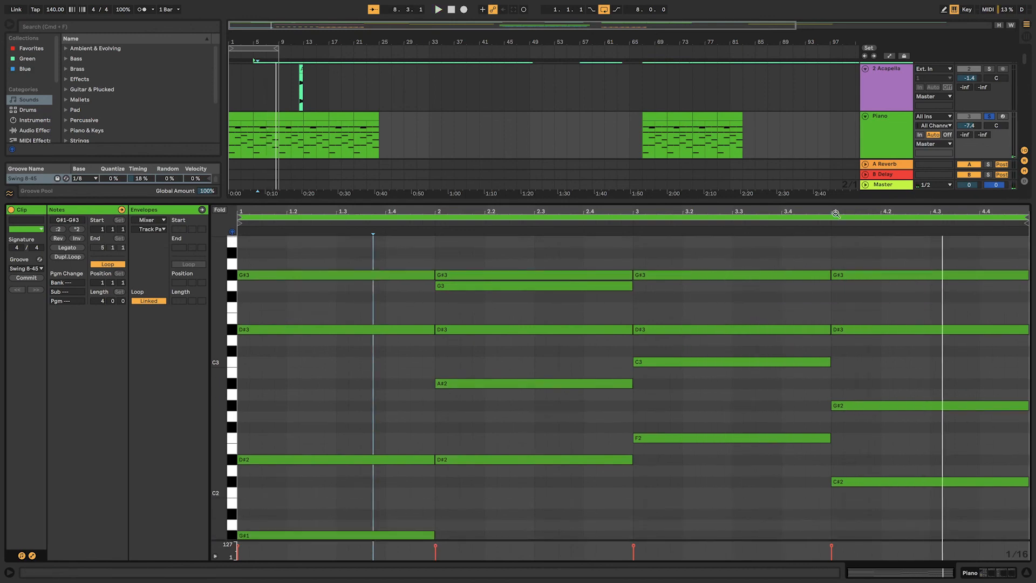